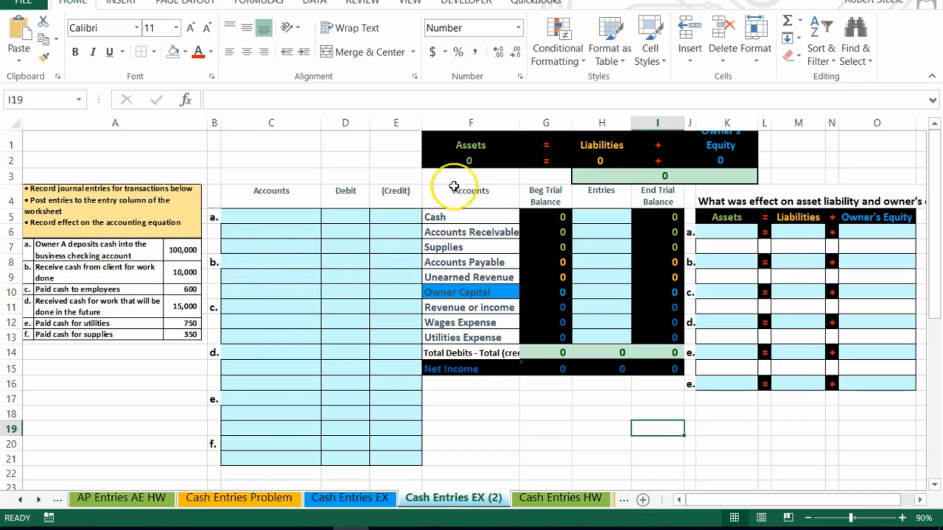
- Examine the accounting equation, journal entry area, trial balance worksheet and effects table on the Cash Entries EX (2) sheet
left_click_drag(448, 145, 686, 146)
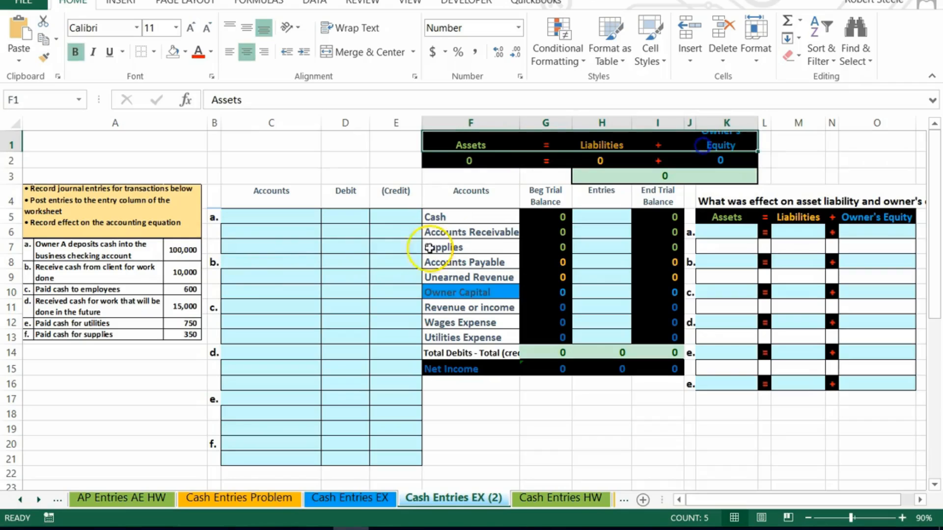
left_click(28, 502)
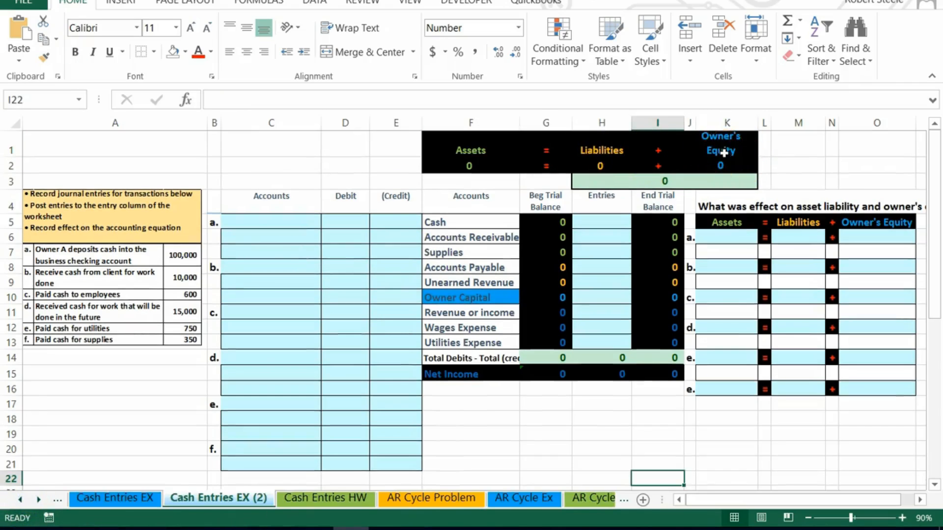
left_click_drag(267, 223, 372, 450)
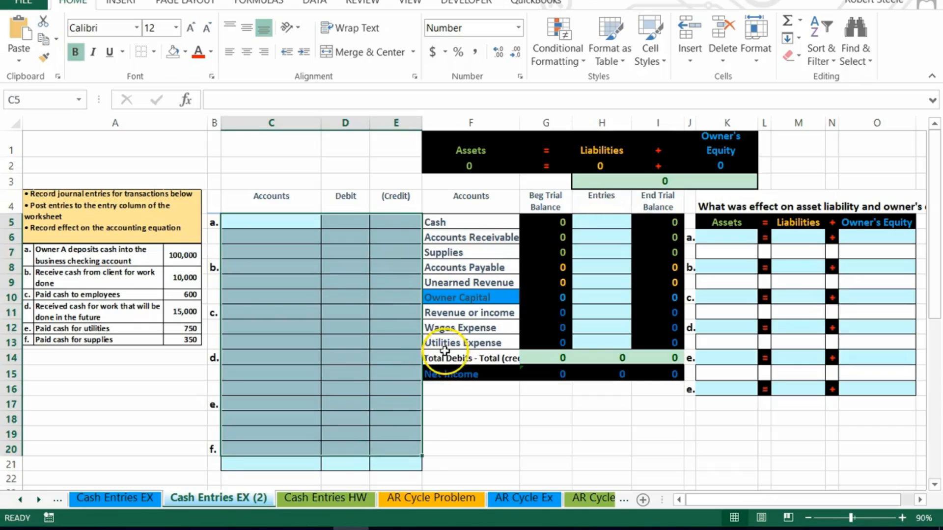
left_click_drag(596, 222, 596, 342)
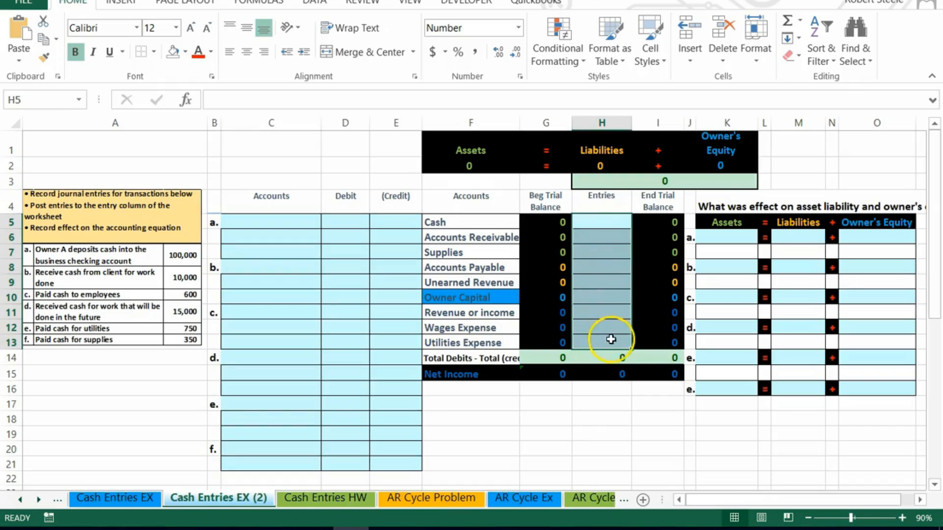
left_click(467, 224)
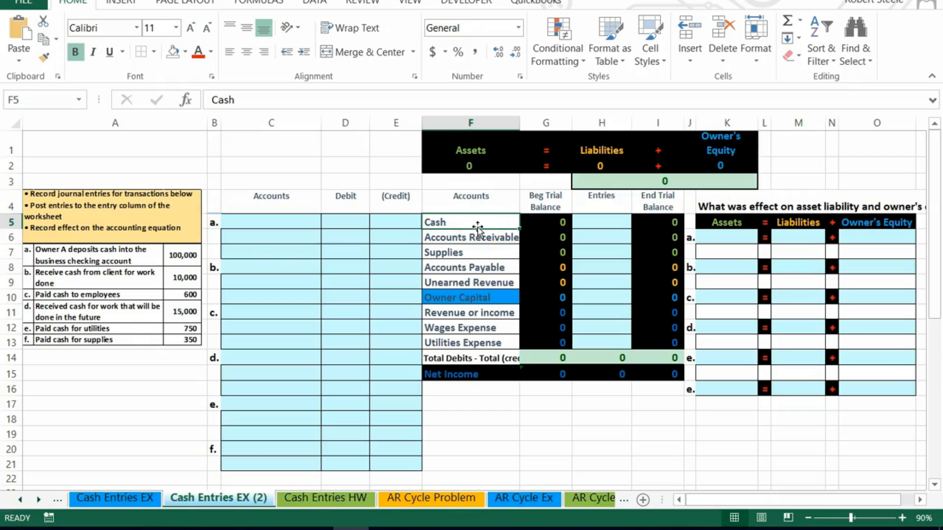
left_click_drag(471, 225, 656, 247)
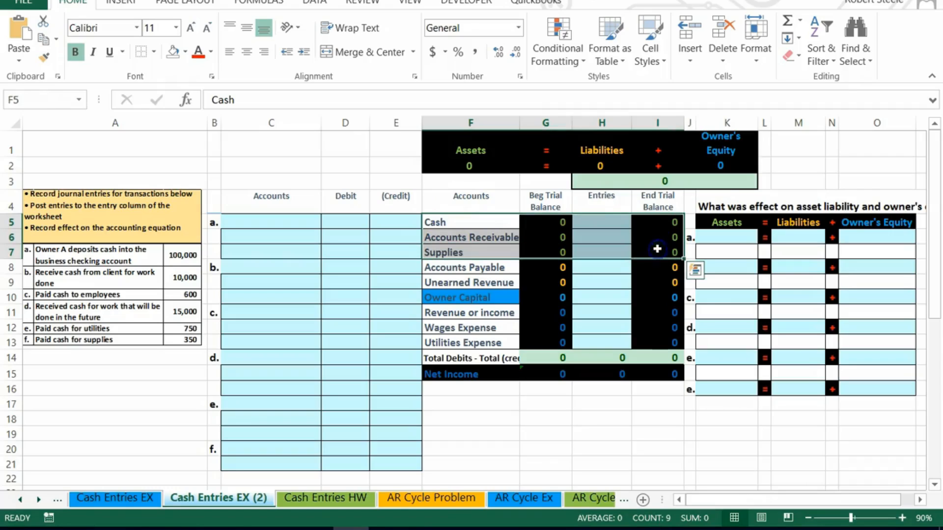
left_click_drag(483, 268, 653, 276)
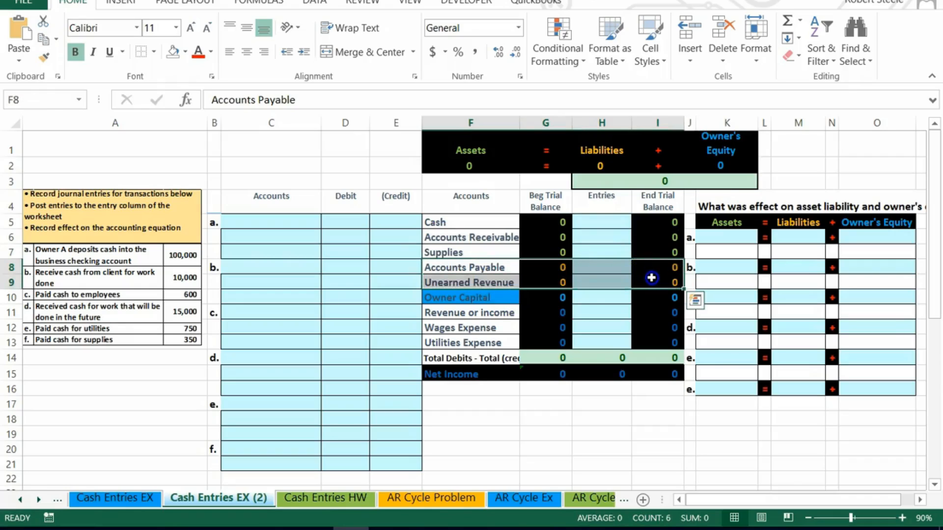
left_click_drag(475, 300, 654, 334)
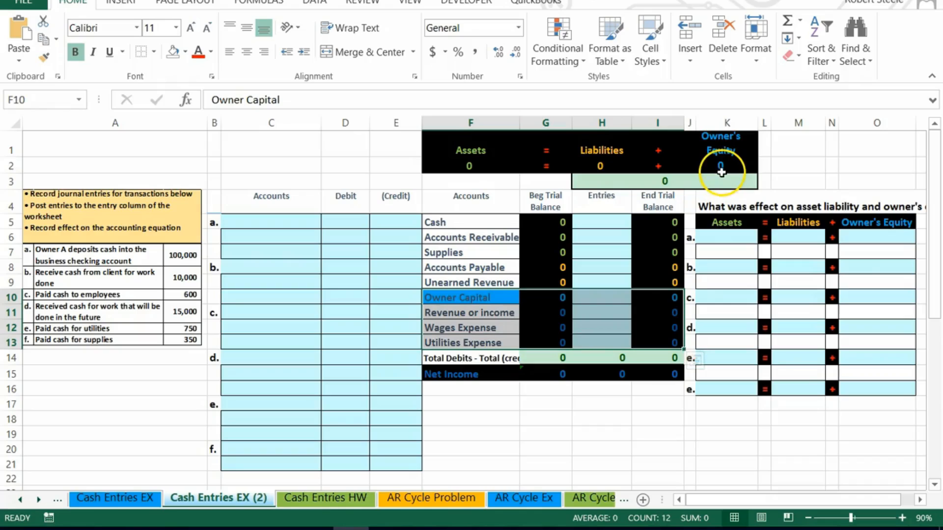
left_click(557, 358)
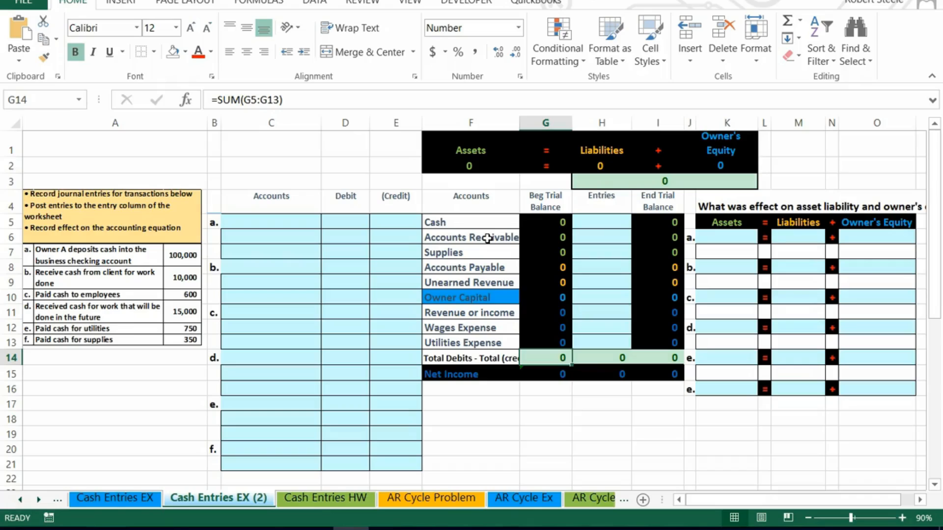
left_click(734, 223)
left_click_drag(734, 223, 859, 221)
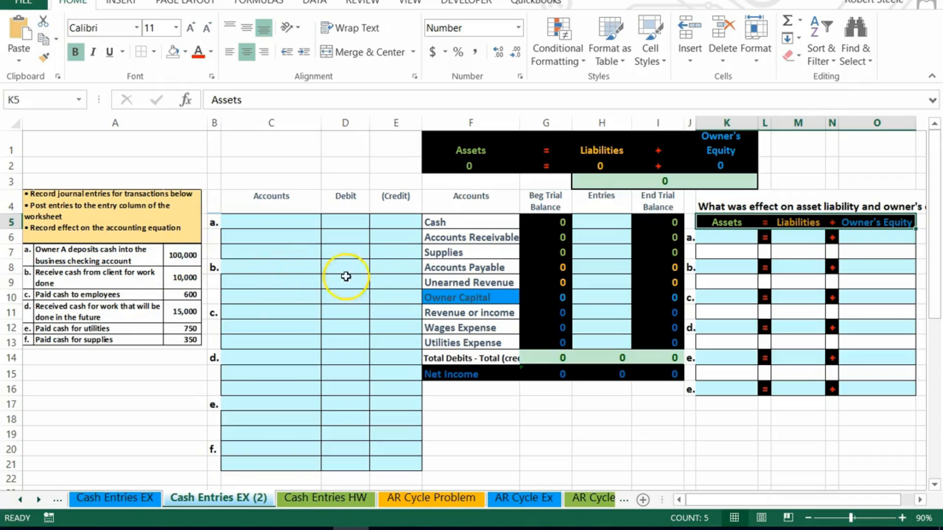
left_click(490, 217)
left_click_drag(490, 216, 653, 219)
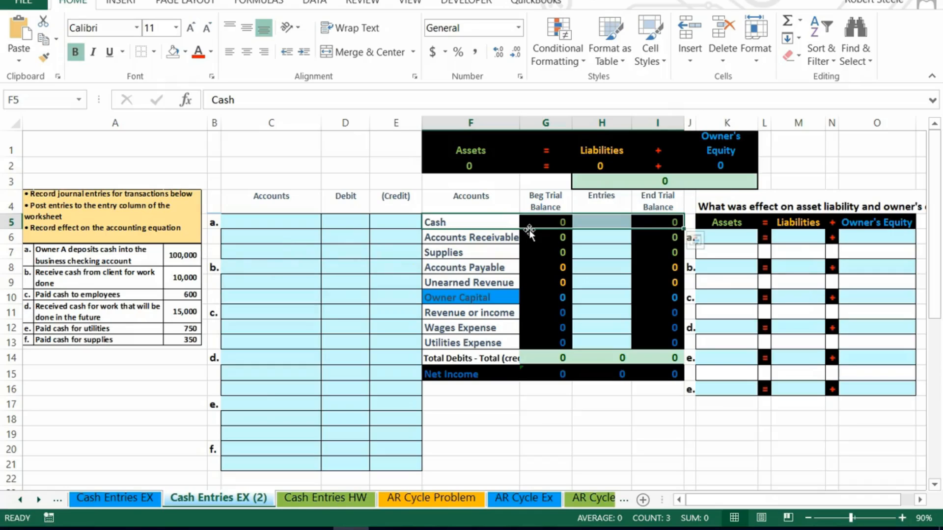
left_click_drag(528, 230, 355, 226)
- Copy the Cash account name from the worksheet and paste it as values only into cell C5 for transaction a
left_click(454, 219)
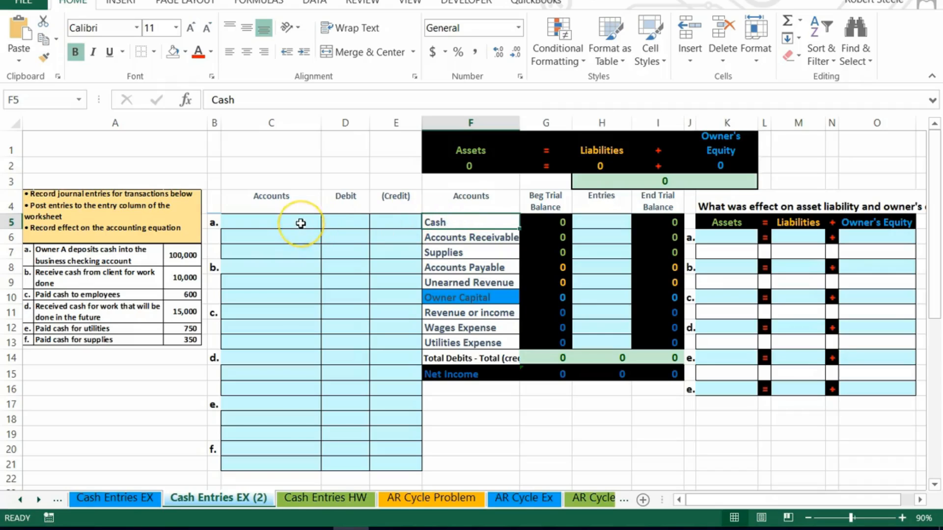
right_click(449, 219)
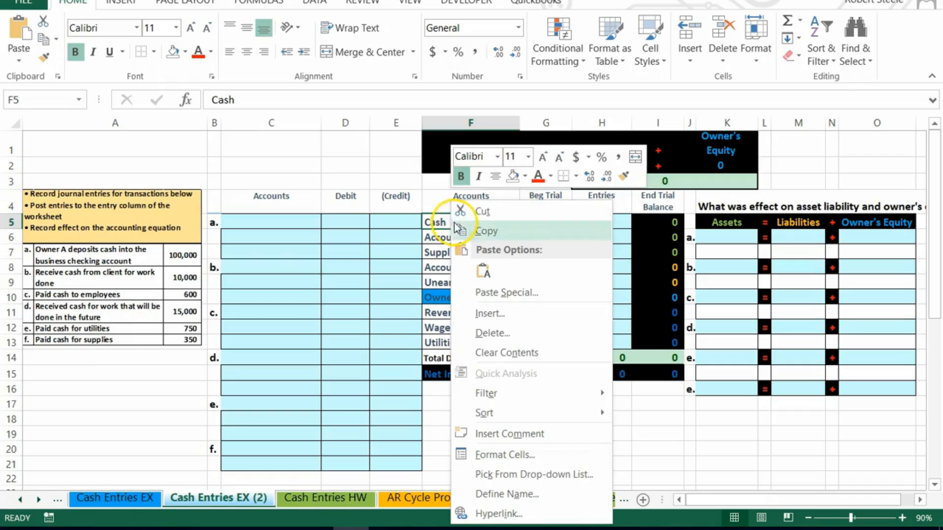
left_click(495, 231)
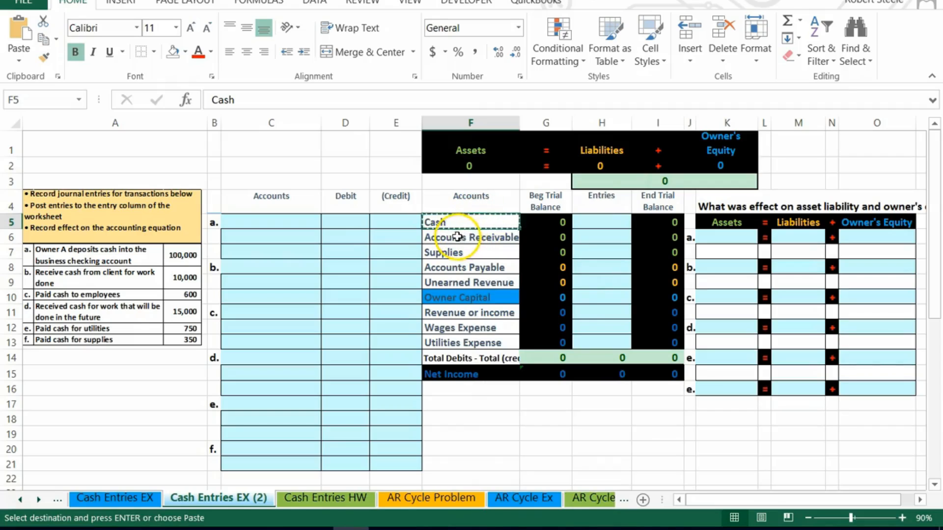
left_click(273, 222)
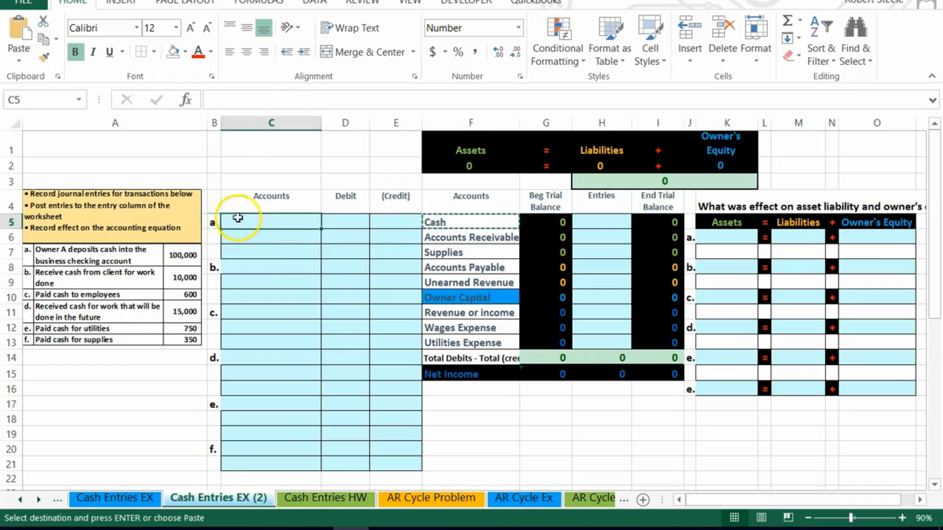
right_click(251, 222)
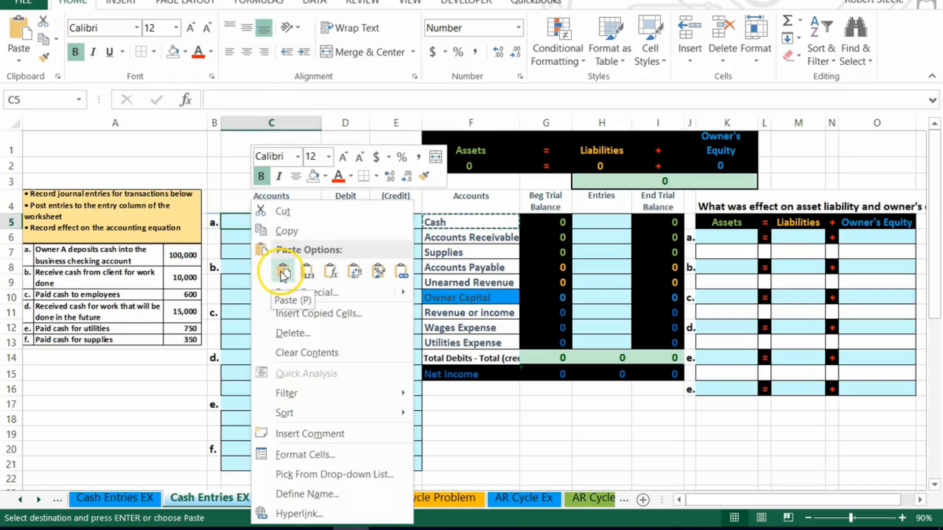
left_click(283, 272)
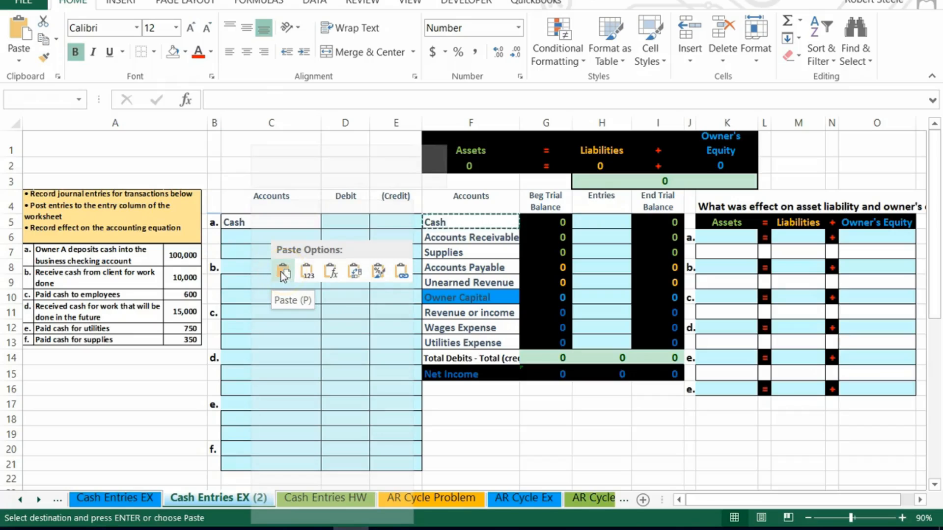
left_click(308, 269)
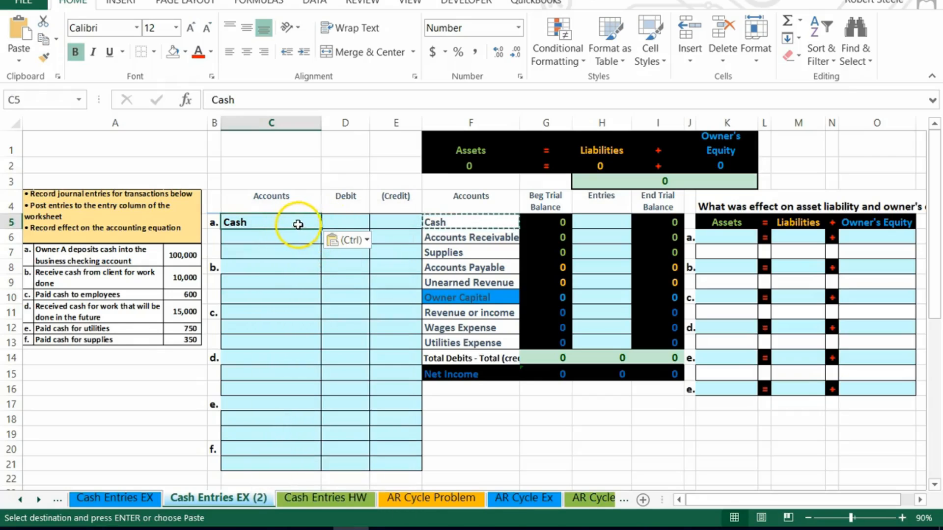
- Record a debit of 100000 for Cash in cell D5
left_click(334, 222)
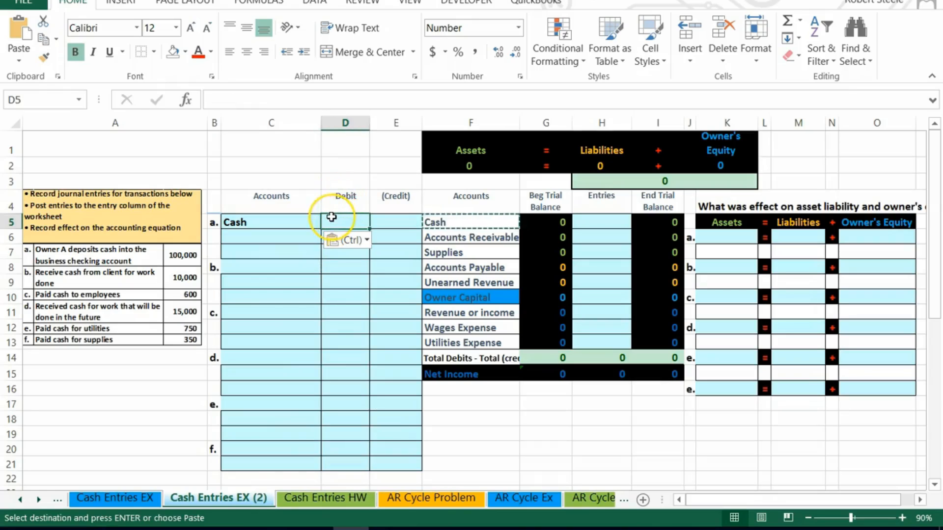
type("100000")
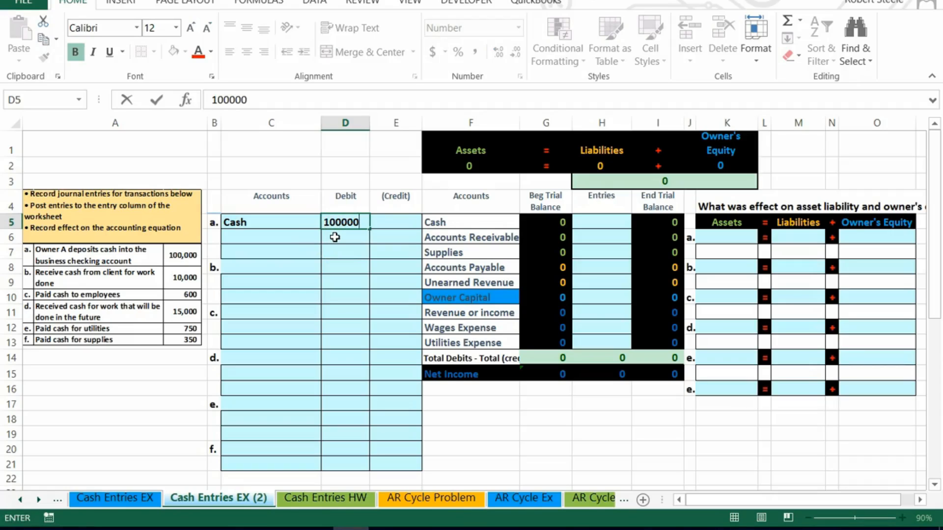
left_click(335, 237)
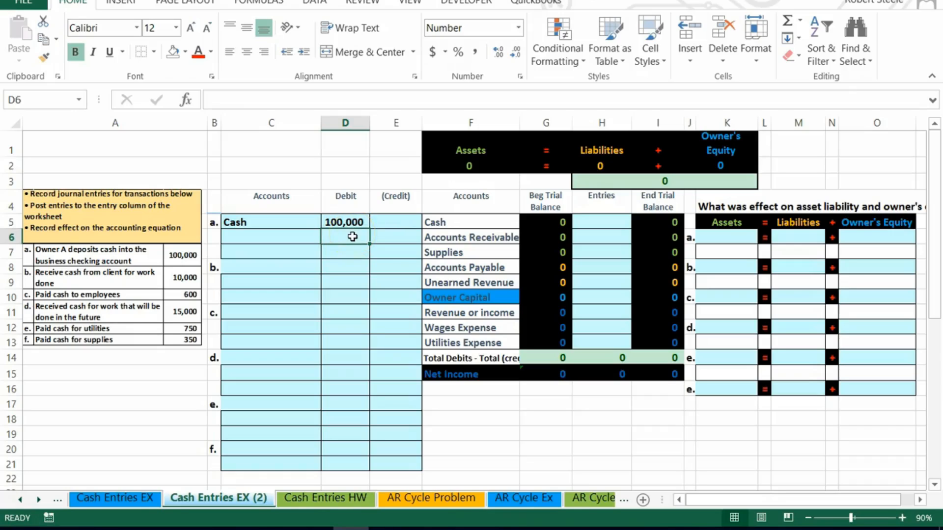
- Record the credit for transaction a as -100000 in cell E6
left_click(386, 234)
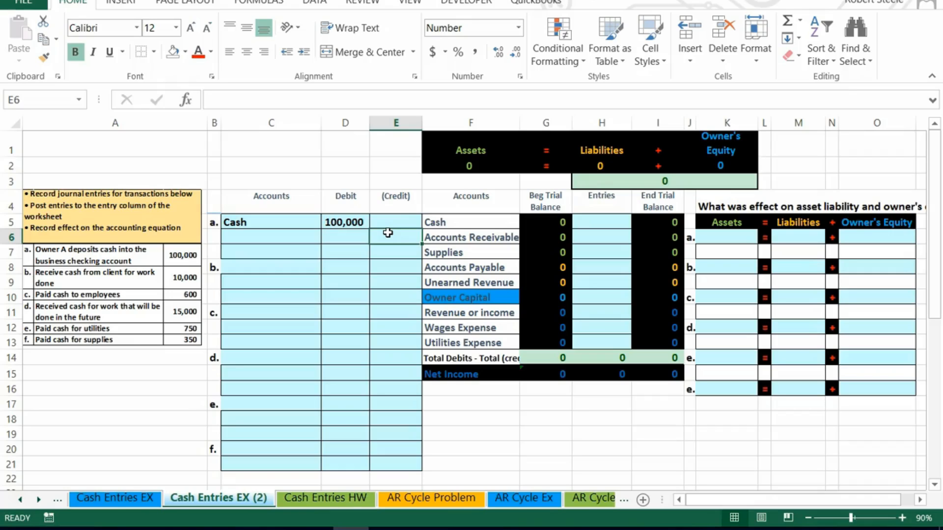
left_click(400, 237)
type("-")
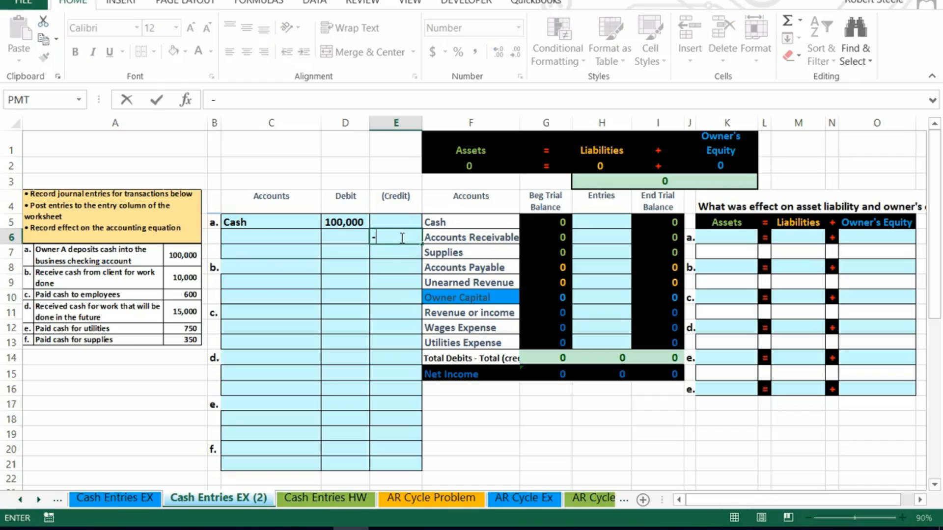
type("100000")
key("Return")
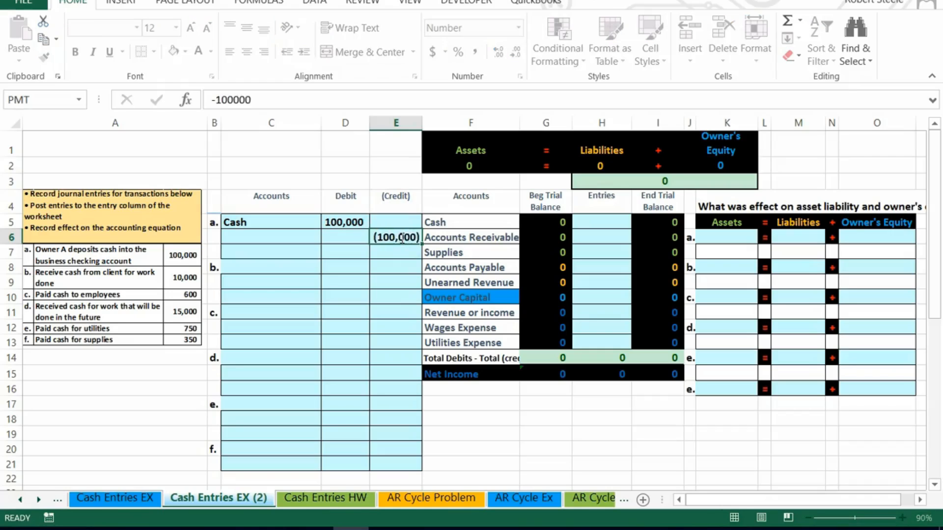
left_click(391, 251)
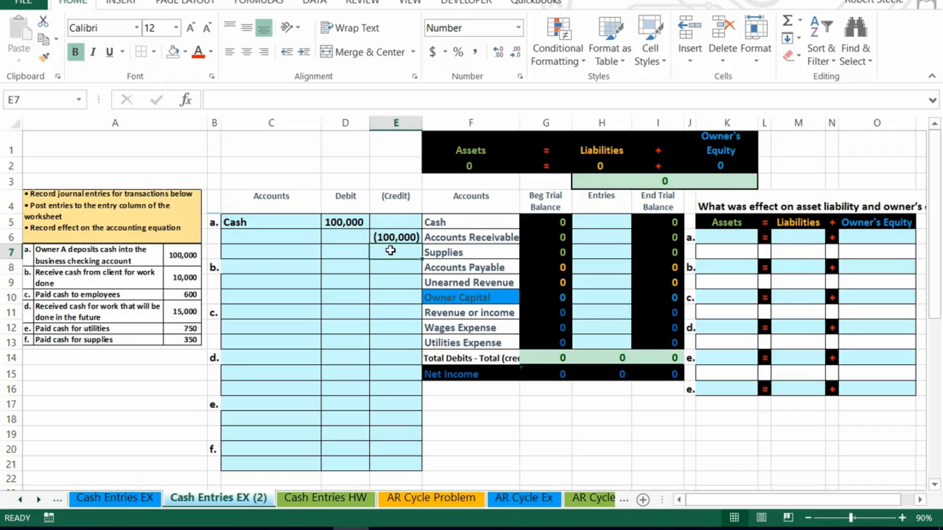
left_click(391, 237)
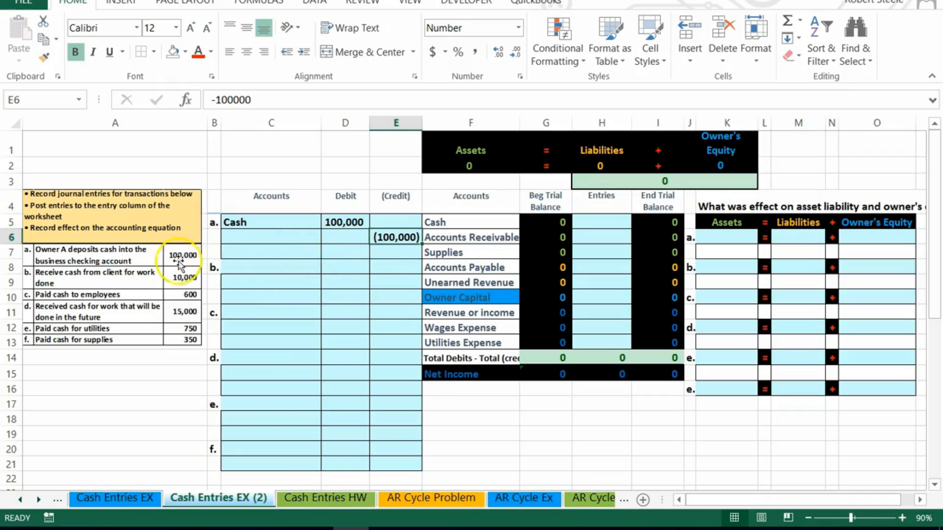
- Copy the Owner Capital account name from the worksheet and paste it as values only into cell C6
left_click_drag(454, 221, 456, 339)
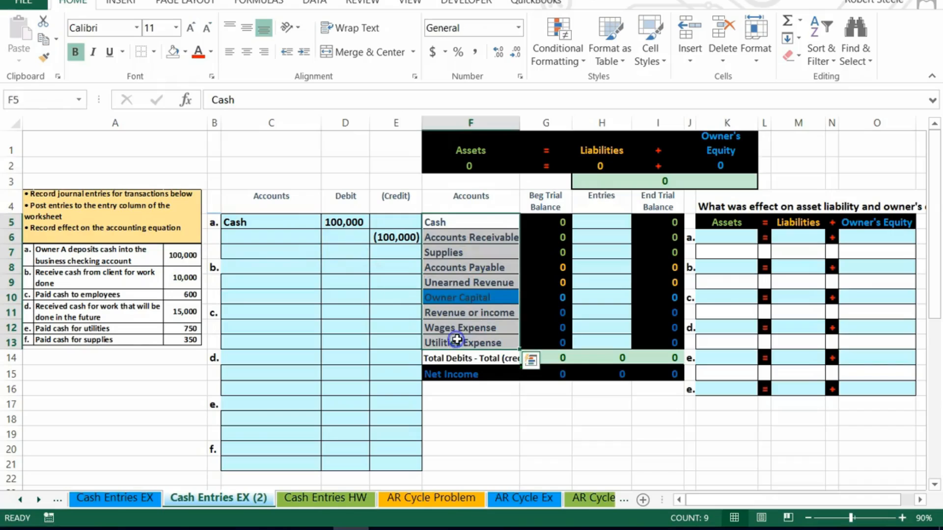
left_click(489, 297)
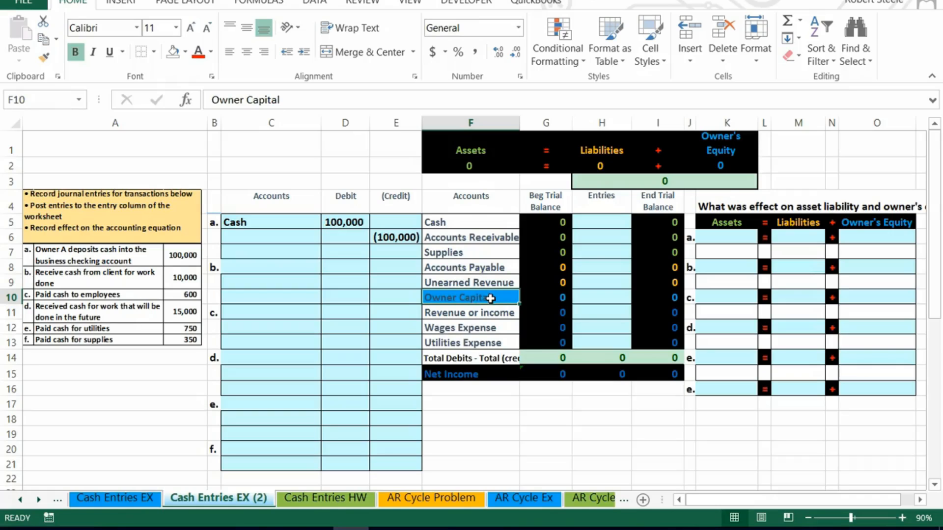
right_click(490, 298)
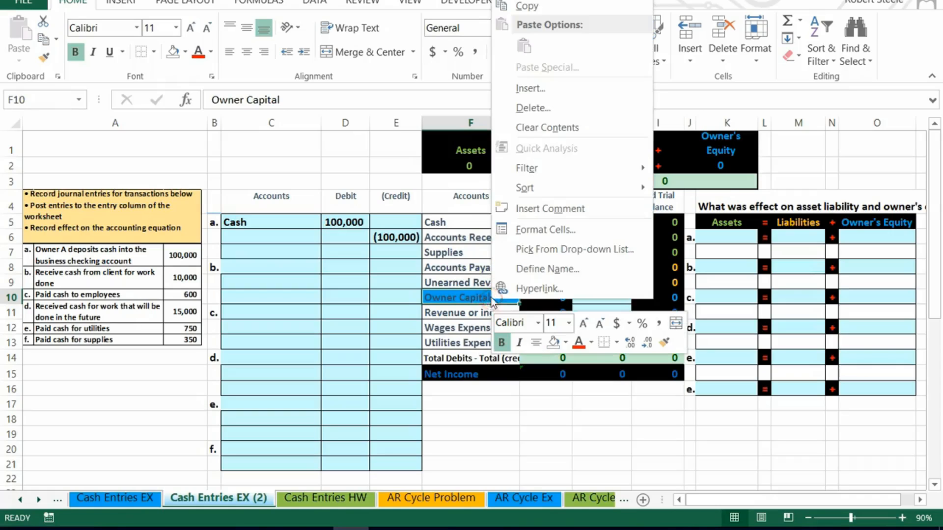
left_click(524, 6)
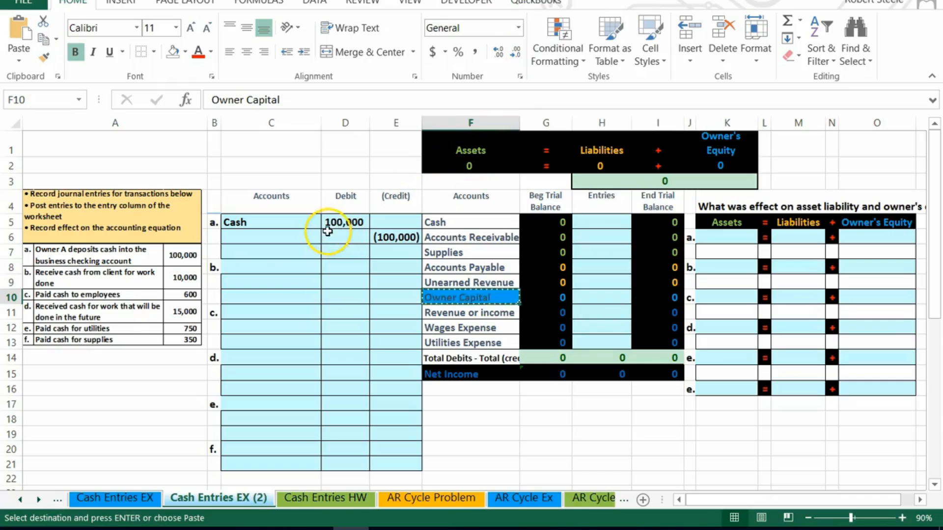
left_click(301, 237)
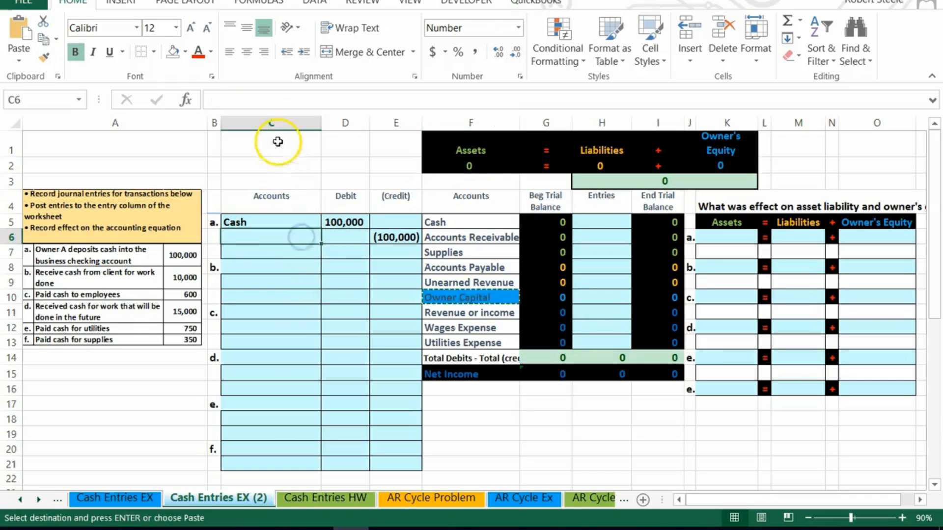
right_click(280, 238)
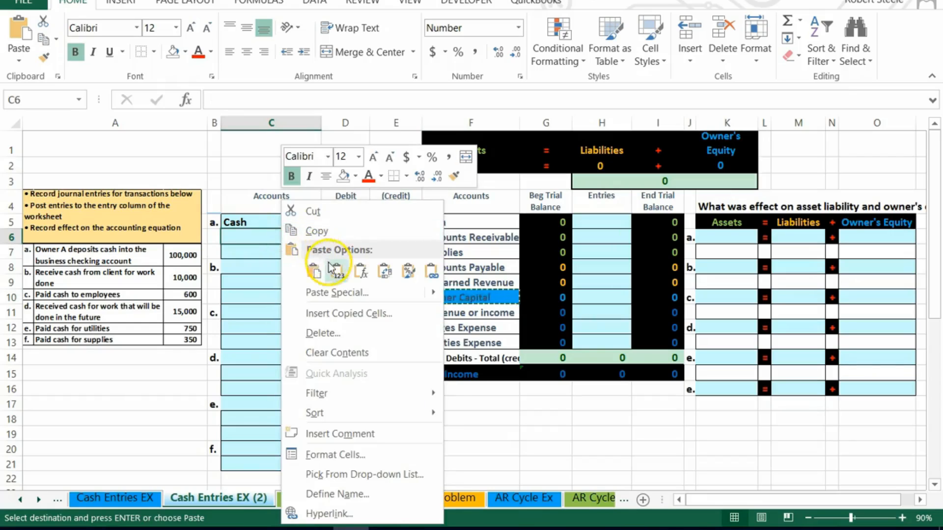
left_click(336, 271)
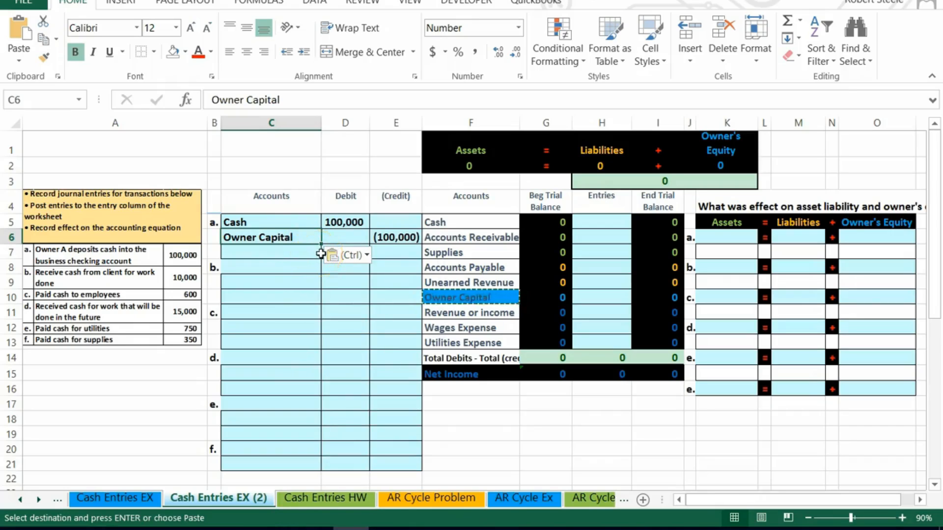
- Post transaction a's Cash debit to the Entries column by linking cell H5 to D5
left_click_drag(589, 221, 602, 342)
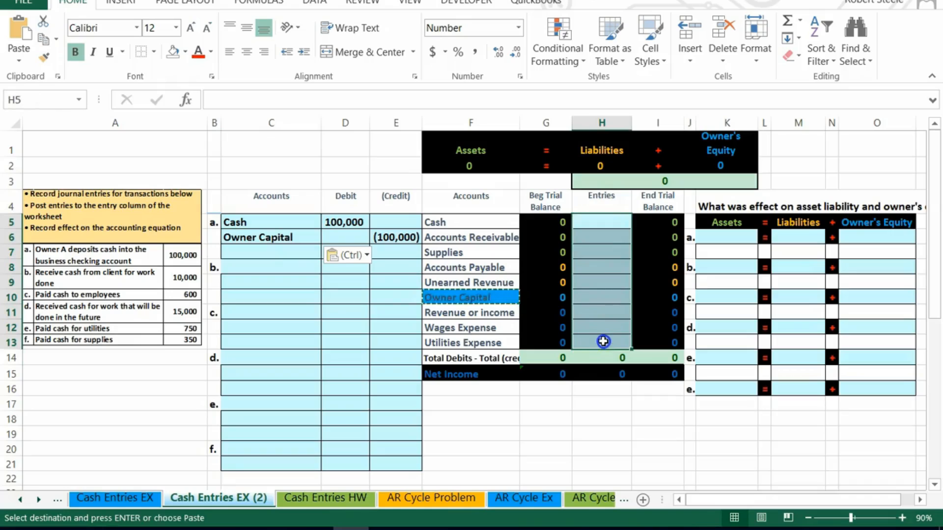
left_click(602, 221)
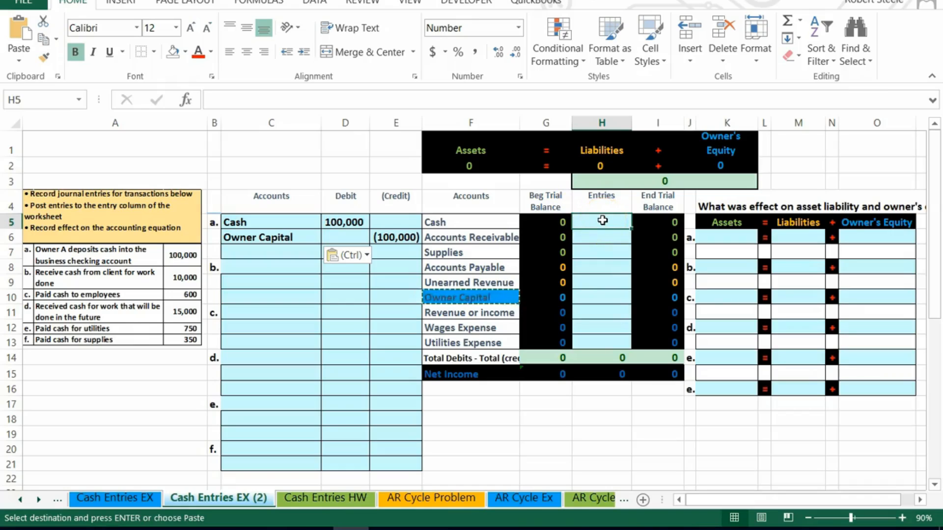
type("=")
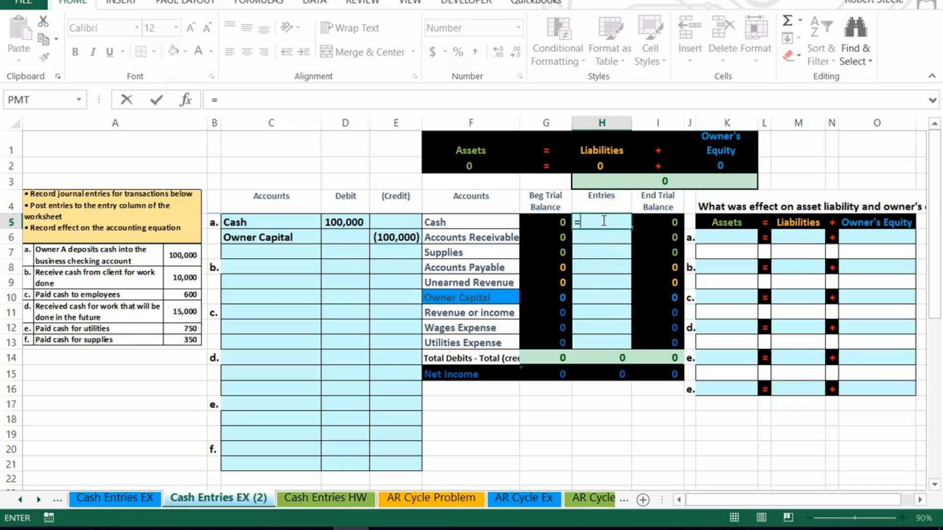
left_click(340, 224)
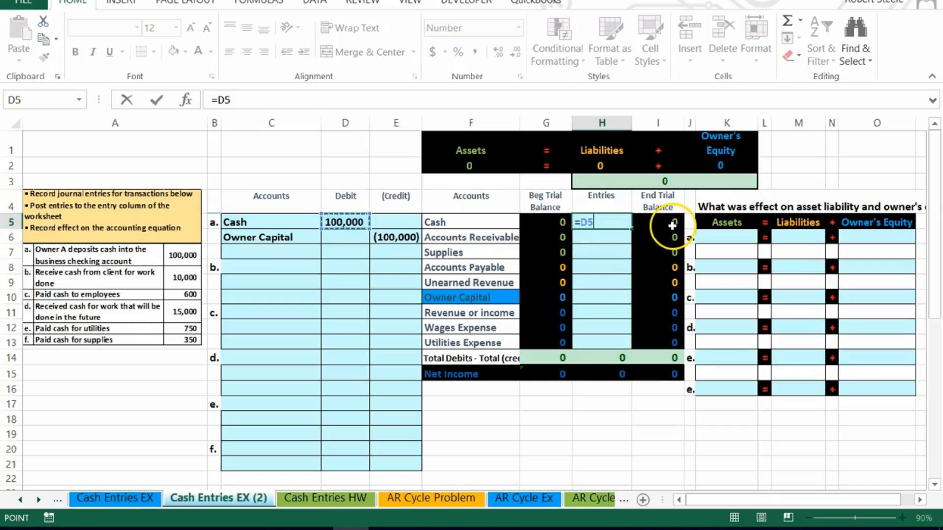
key("Return")
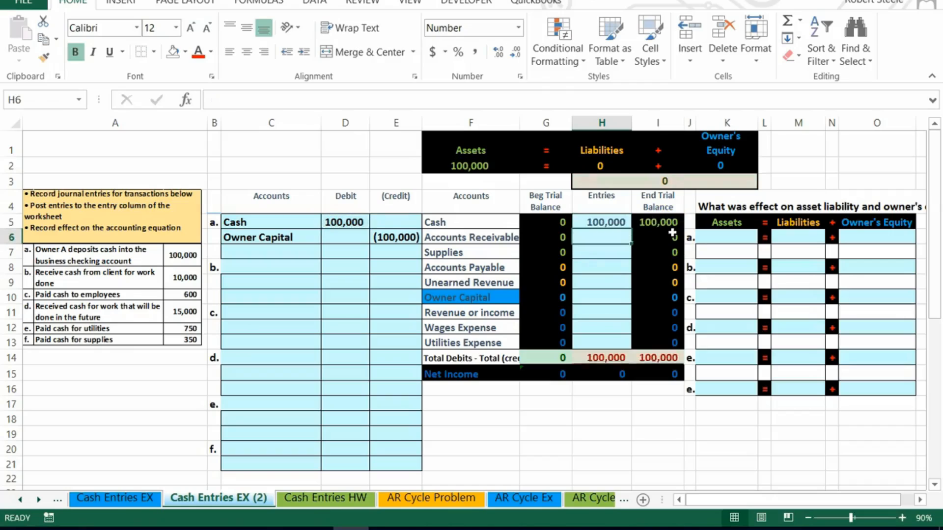
left_click(664, 222)
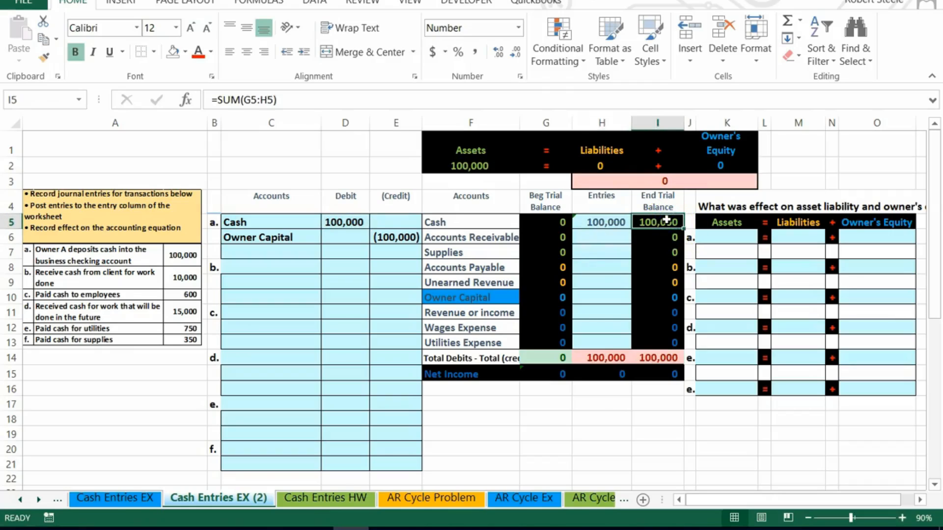
- Post transaction a's Owner Capital credit to the Entries column by linking cell H10 to E6
left_click_drag(604, 222, 604, 343)
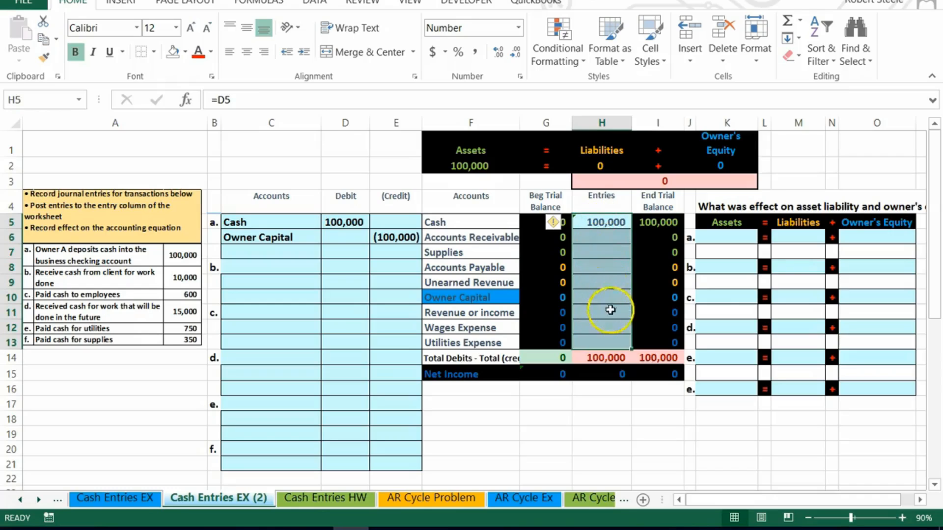
left_click(608, 326)
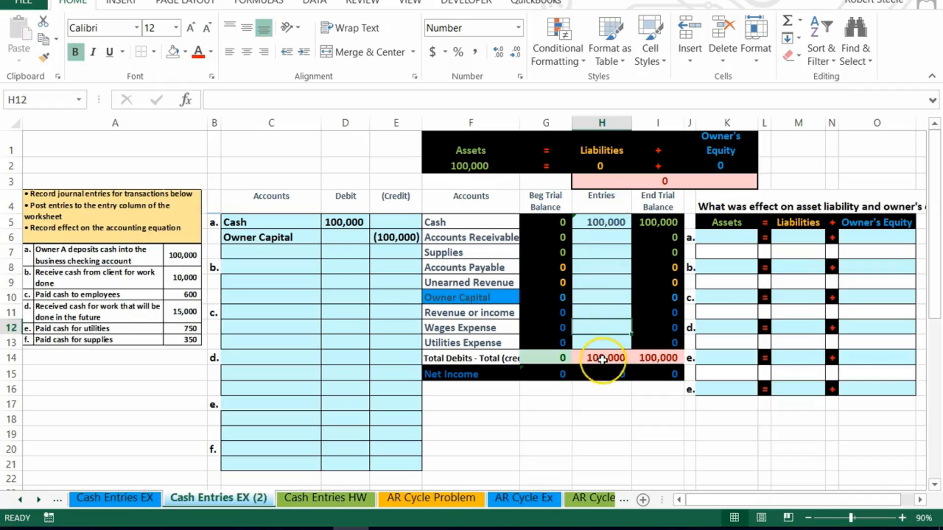
left_click(597, 296)
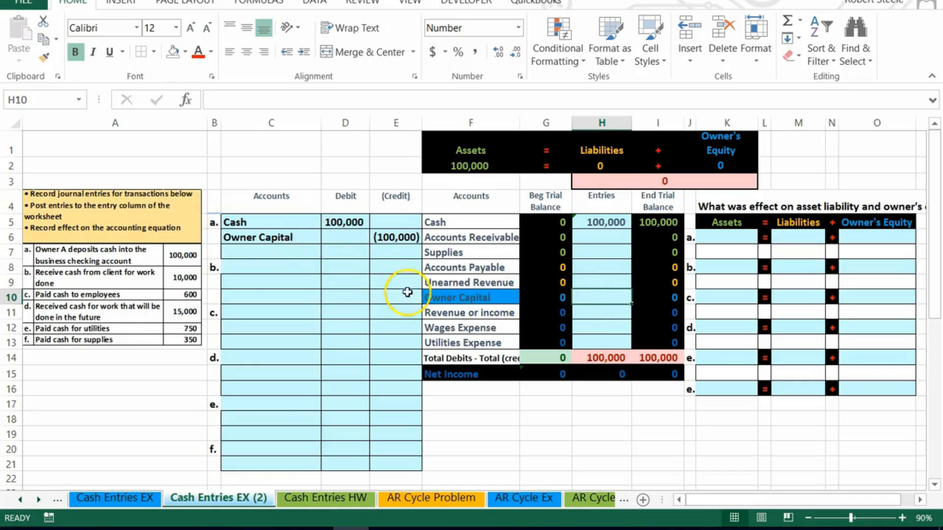
left_click(609, 297)
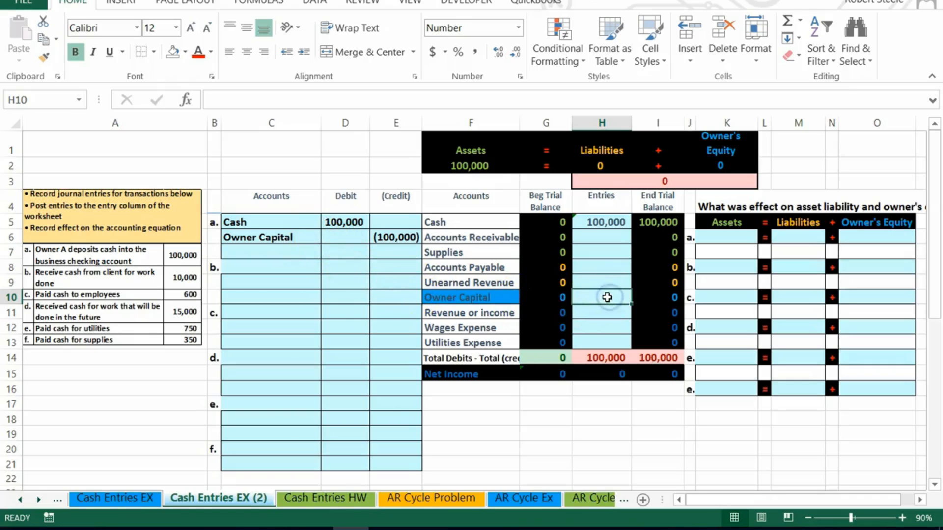
type("=")
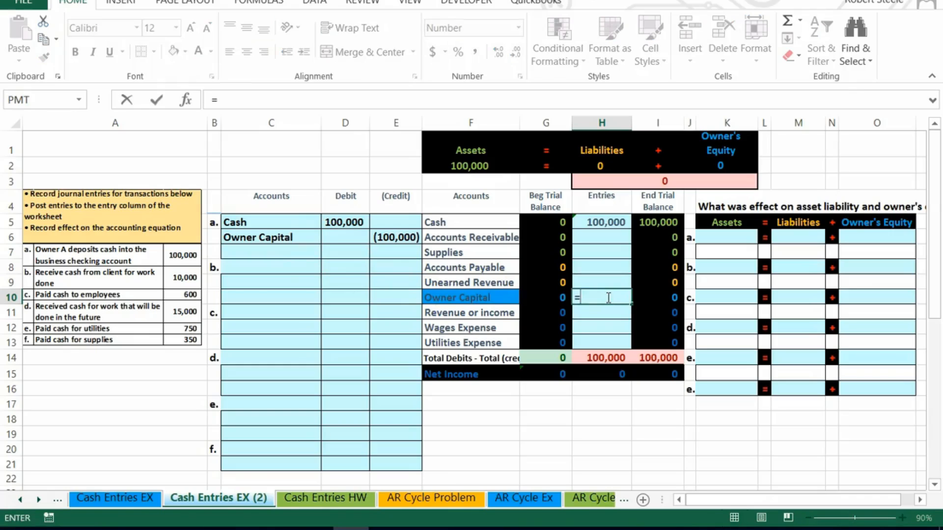
left_click(420, 238)
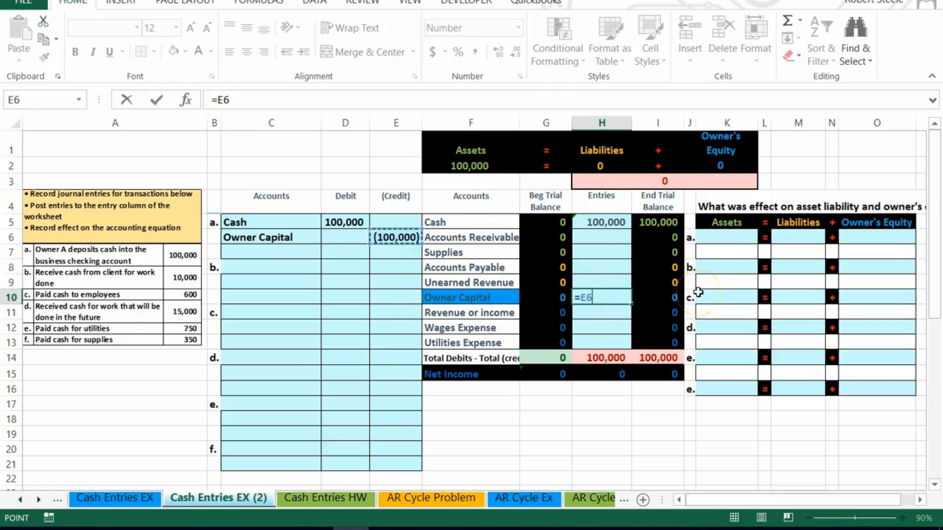
key("Return")
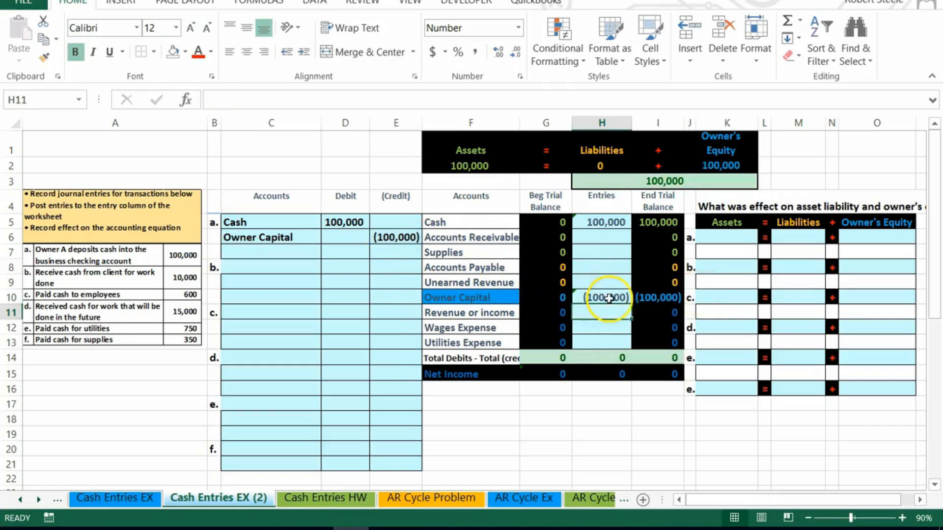
- Examine the Owner Capital ending balance, the posted Entries amounts and the total formula in cell H14
left_click(653, 299)
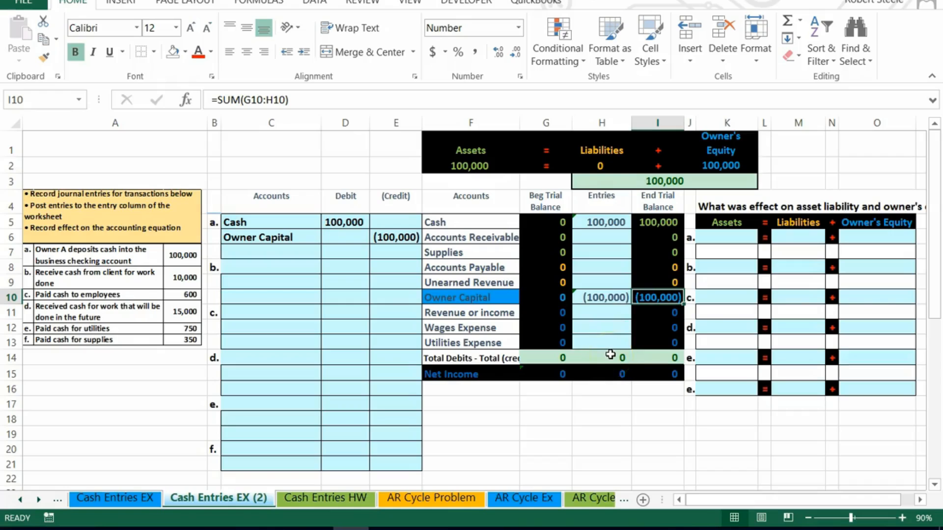
left_click(601, 222)
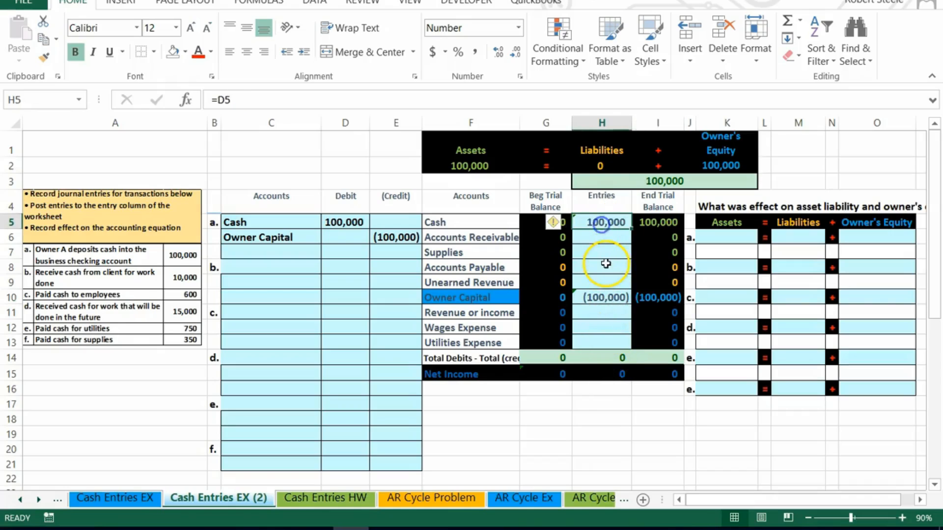
left_click(608, 298)
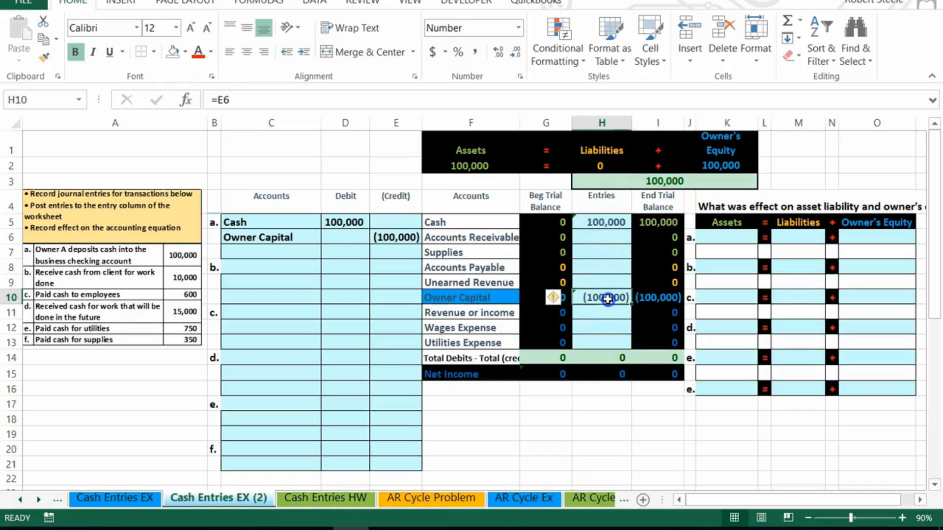
left_click(604, 356)
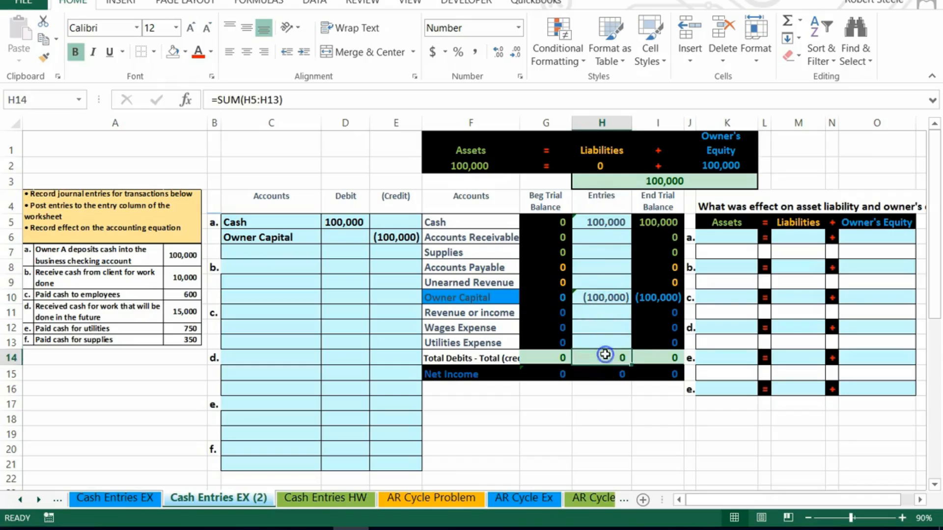
left_click(611, 355)
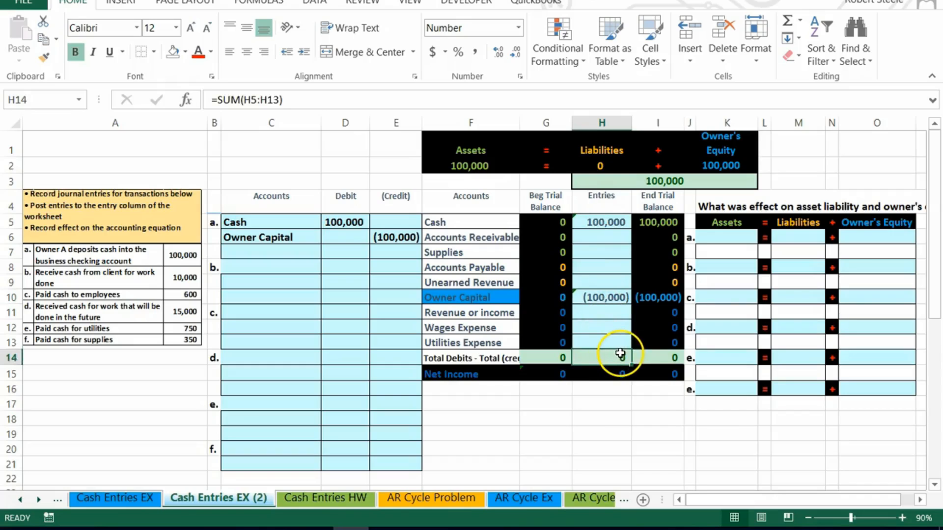
double_click(618, 354)
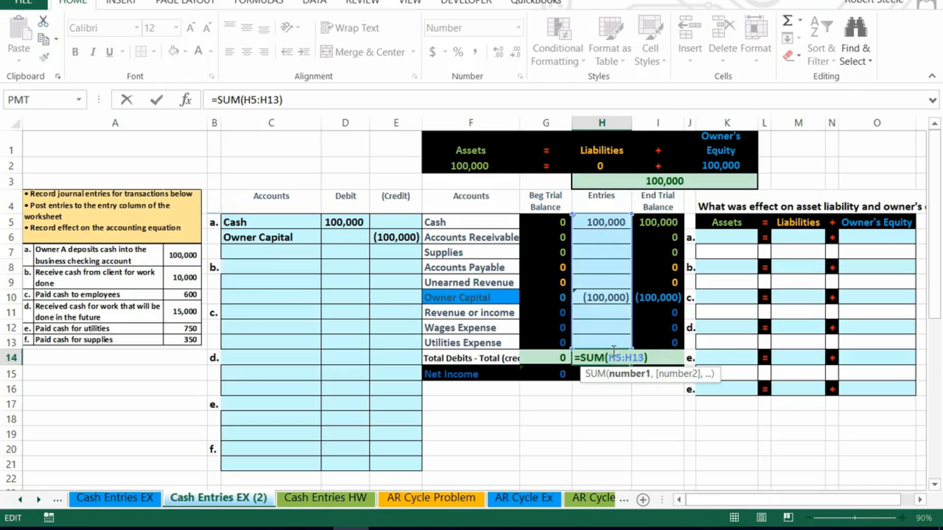
key("Return")
left_click(608, 355)
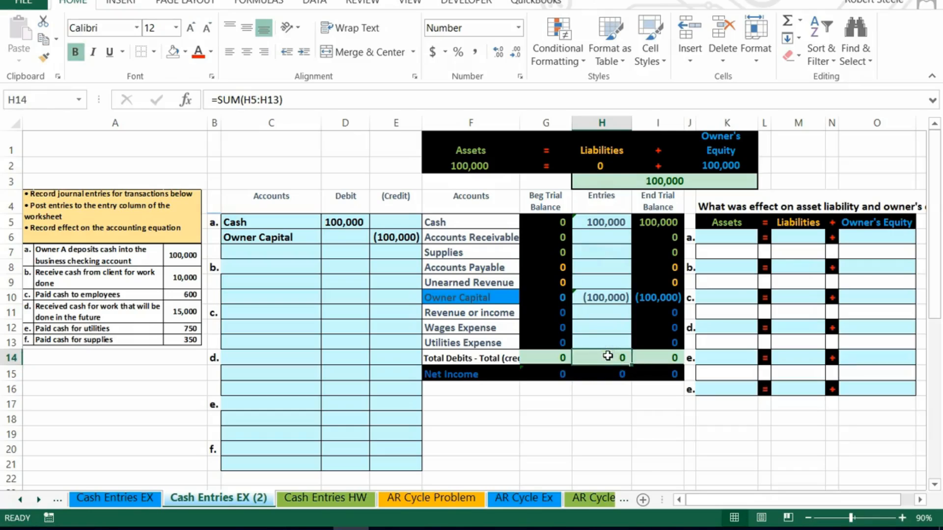
left_click(597, 352)
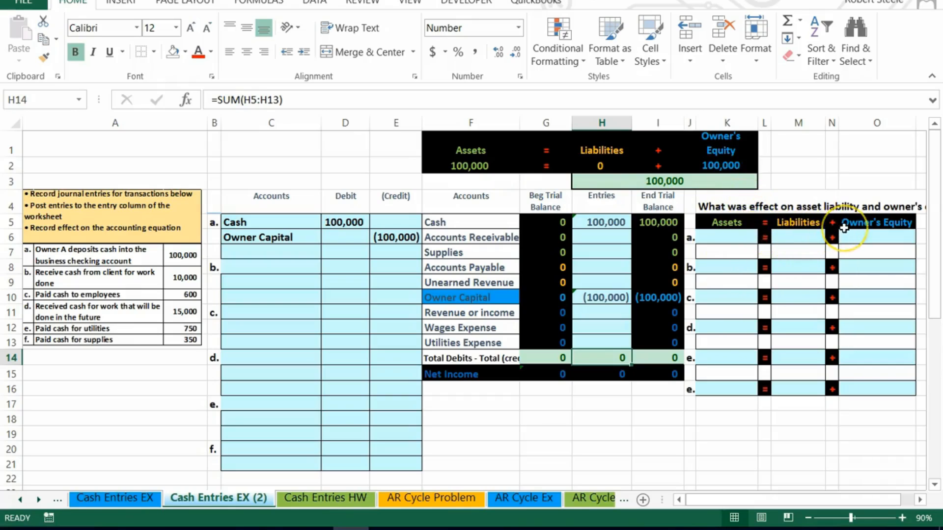
- Clear transaction a's amounts in D5:E6, undo the deletion and check the Assets total formula in cell F2
left_click_drag(344, 223, 388, 244)
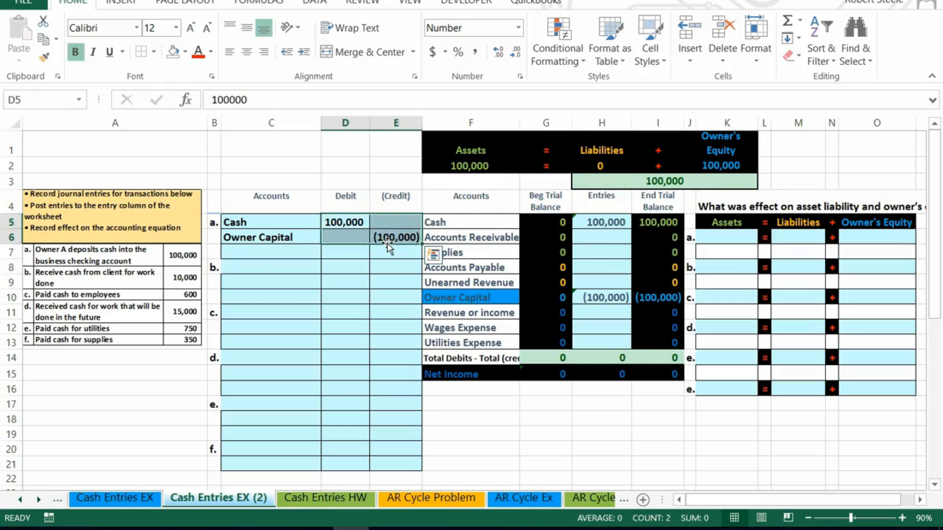
key("Delete")
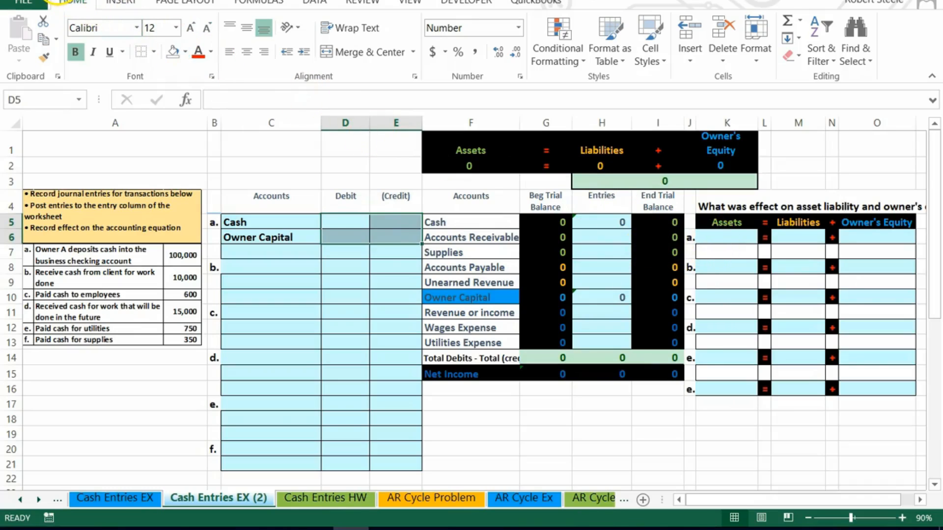
key("ctrl+z")
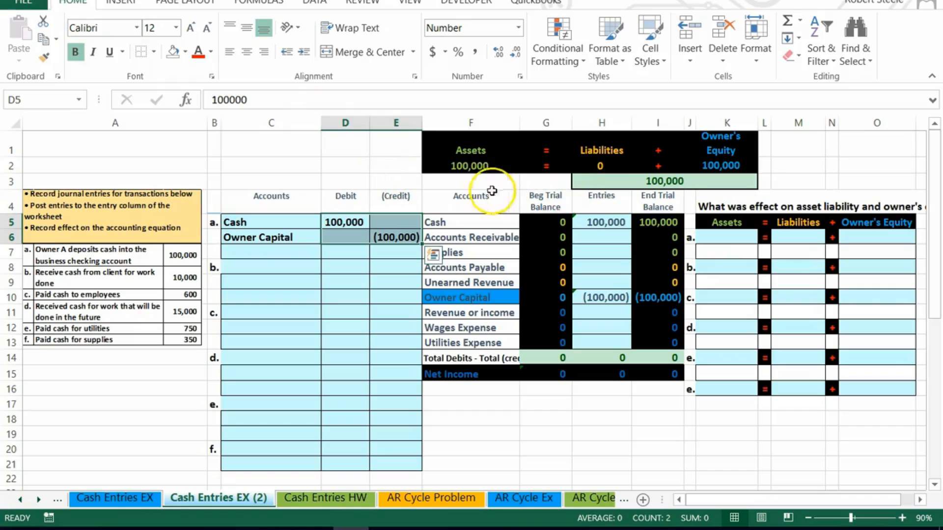
double_click(480, 166)
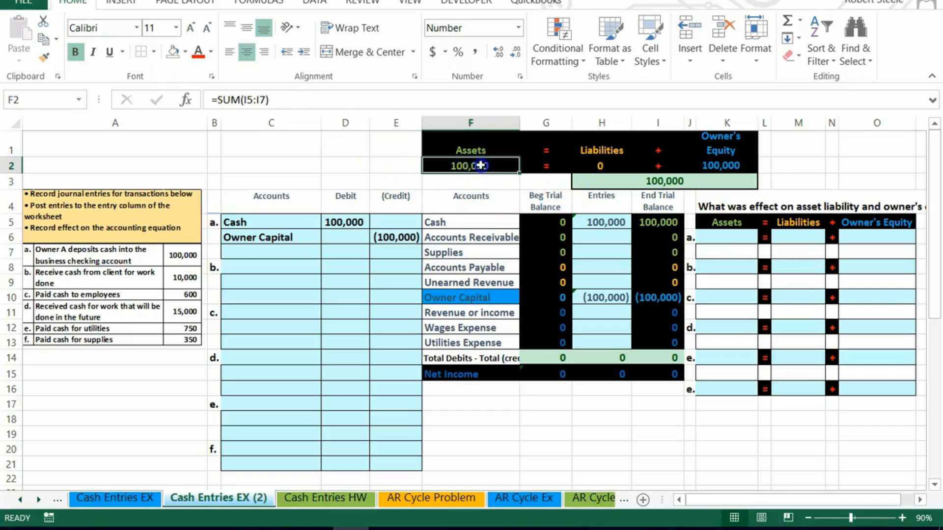
key("Return")
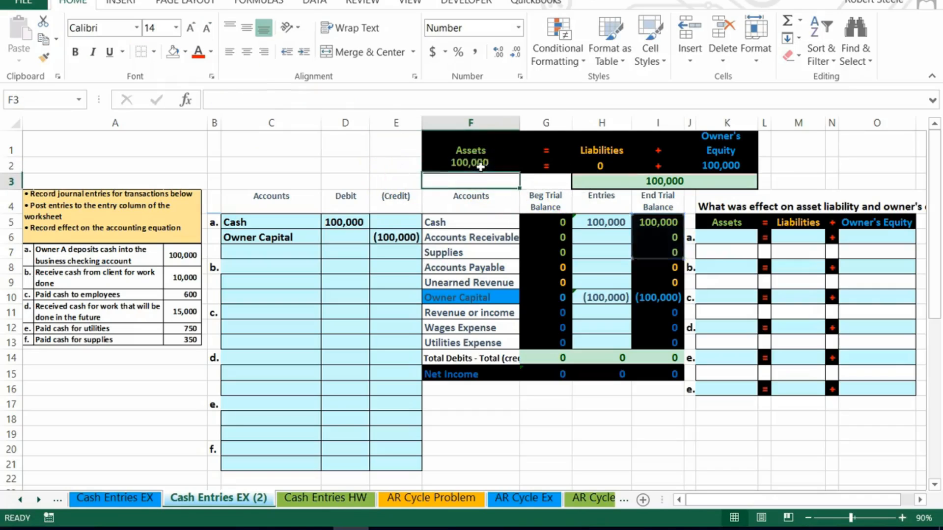
- Record transaction a's effect on Assets as Increase in cell K6
left_click(748, 231)
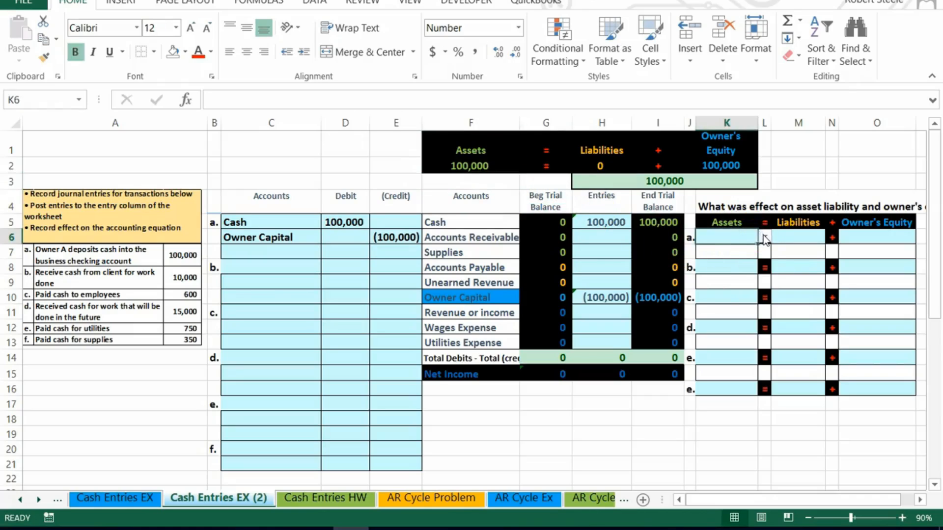
left_click(763, 238)
left_click(749, 259)
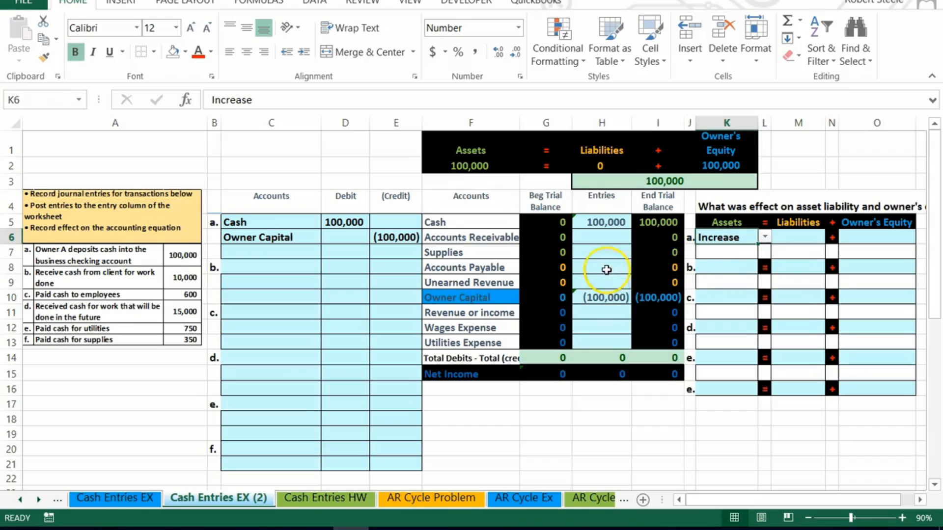
left_click_drag(647, 269, 614, 279)
- Record transaction a's effect on Liabilities as None in cell M6
left_click(792, 237)
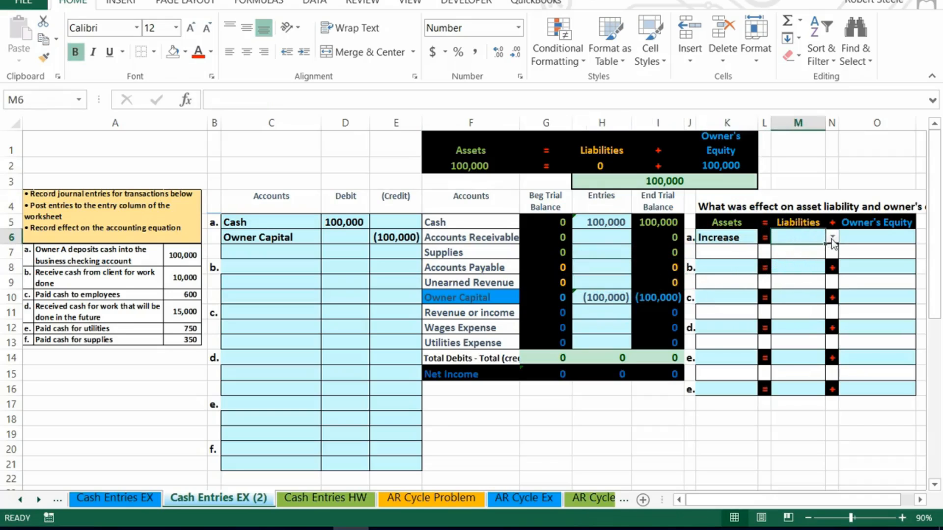
left_click(832, 237)
left_click(832, 250)
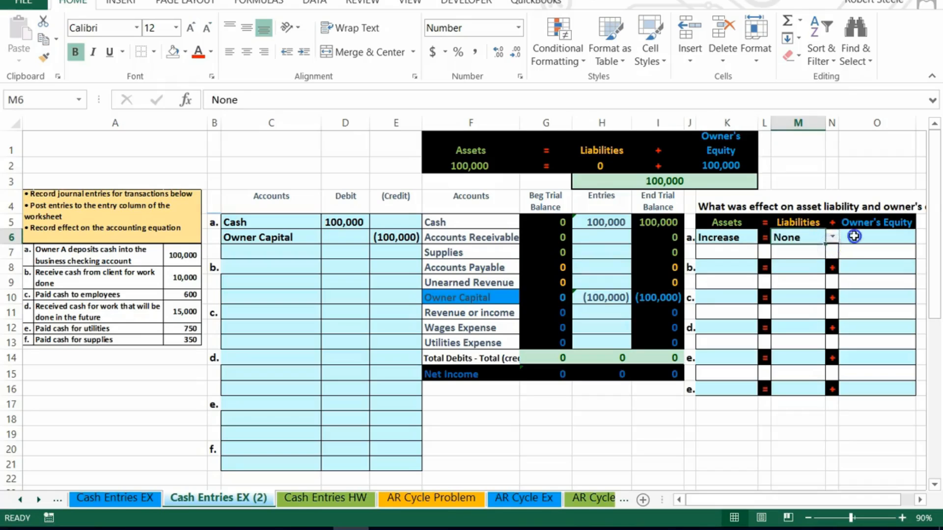
key("Tab")
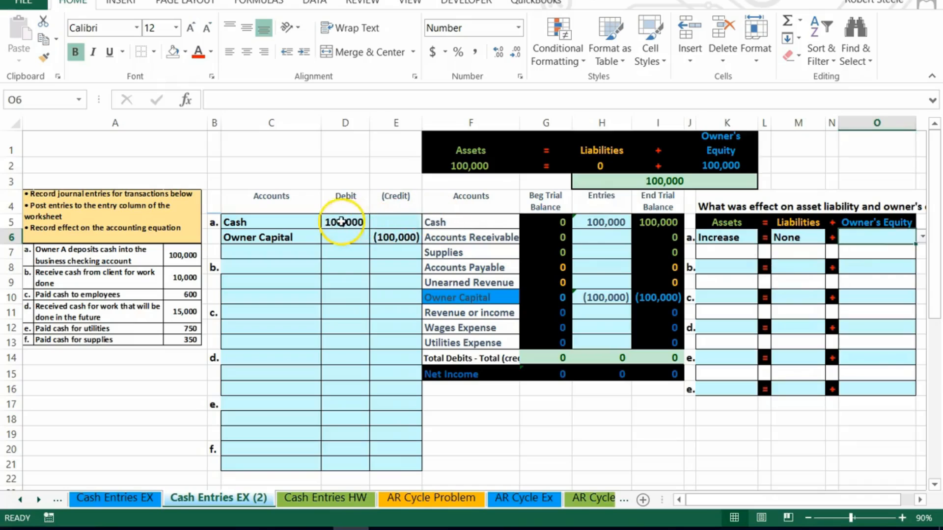
- Clear the debit and credit amounts of transaction a again, undo it and check the Owner's Equity and combined totals above the worksheet
left_click_drag(337, 221, 377, 237)
key("Delete")
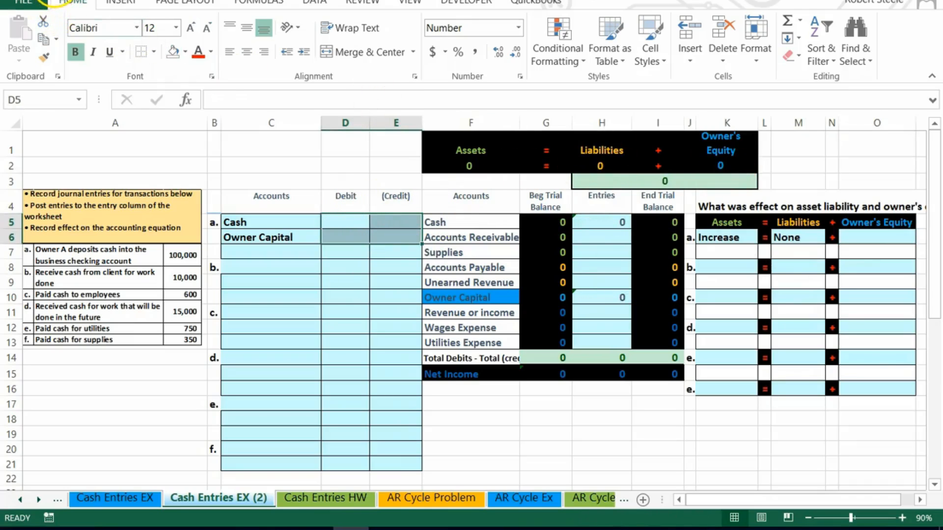
left_click(43, 1)
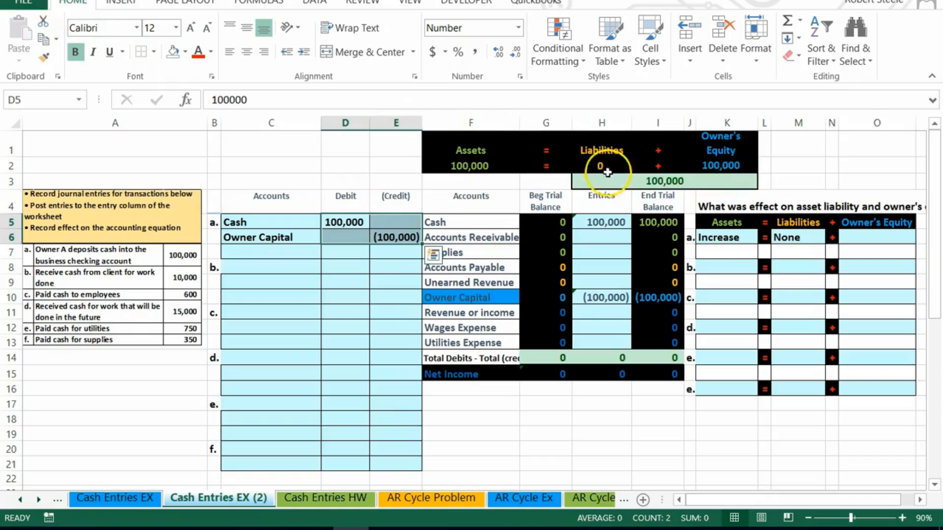
left_click(718, 167)
left_click(671, 173)
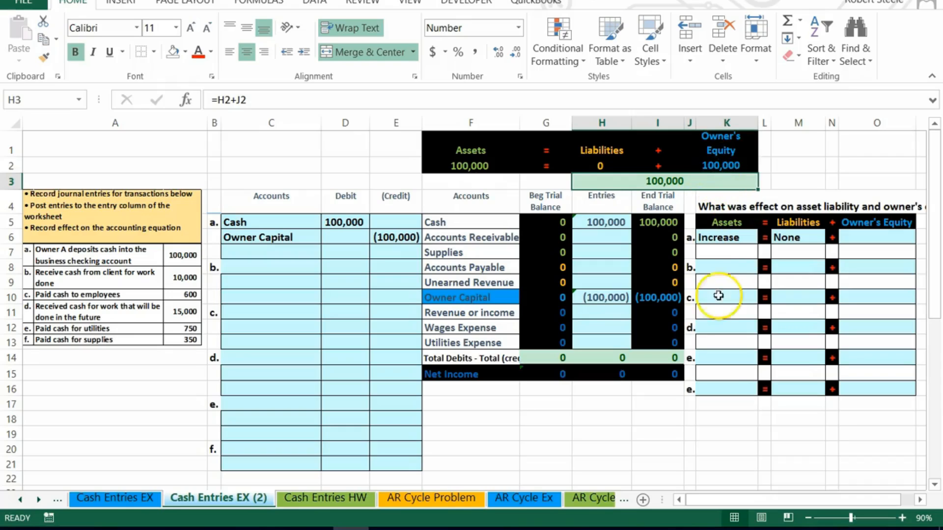
- Record transaction a's effect on Owner's Equity in cell O6
left_click(856, 233)
left_click(922, 236)
left_click(900, 258)
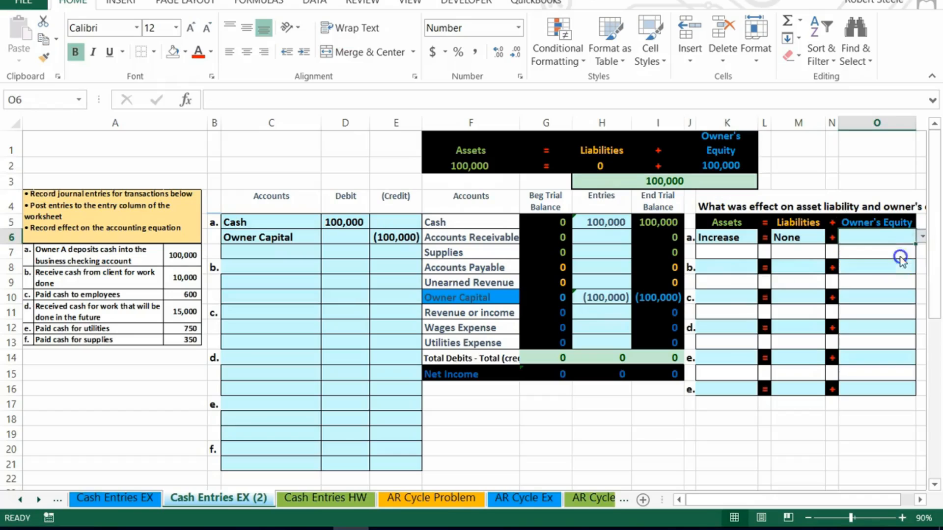
- Set transaction a's effect on Owner's Equity to Increase
left_click(782, 314)
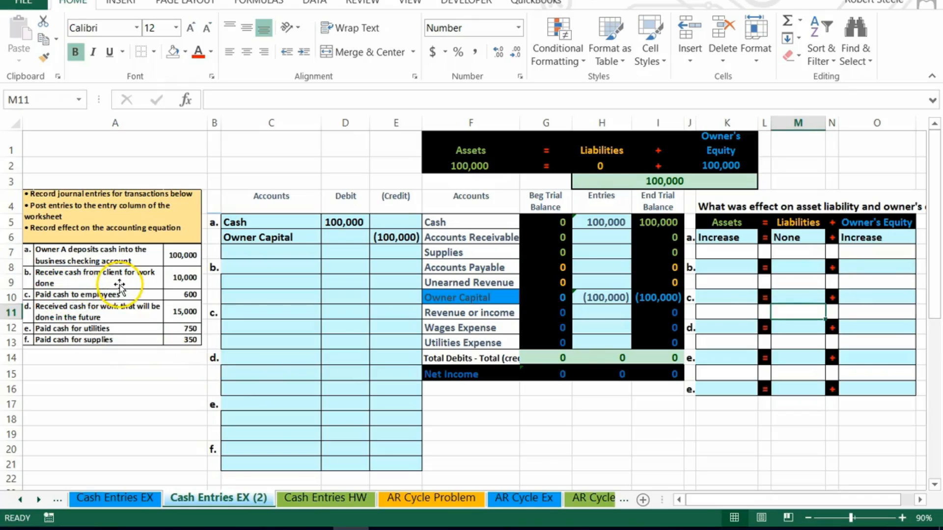
- Copy the Cash account name from the trial balance into cell C8 as the first account of journal entry b
left_click(250, 270)
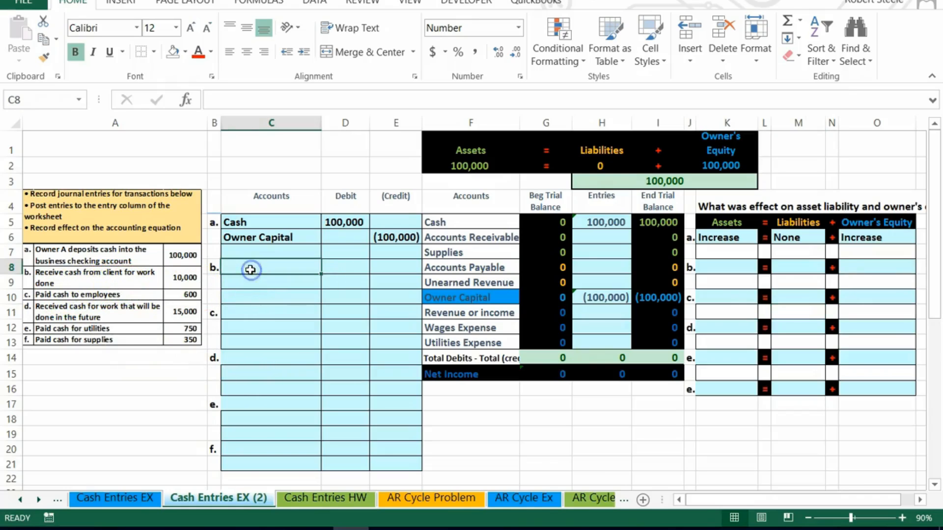
left_click_drag(436, 223, 646, 230)
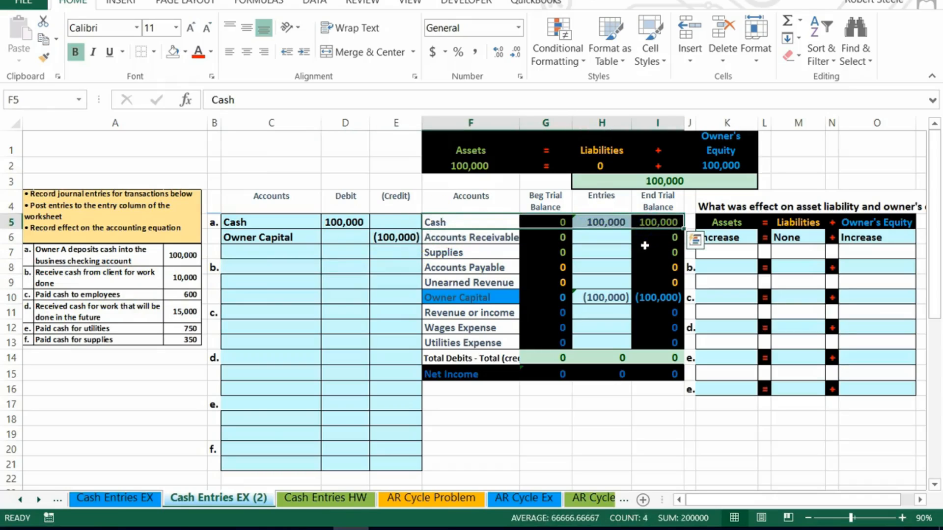
left_click(646, 224)
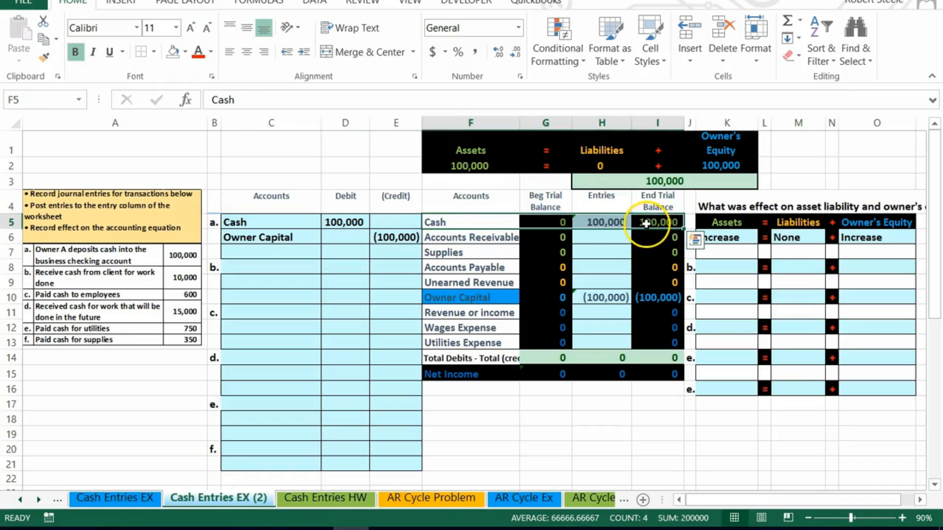
left_click(648, 235)
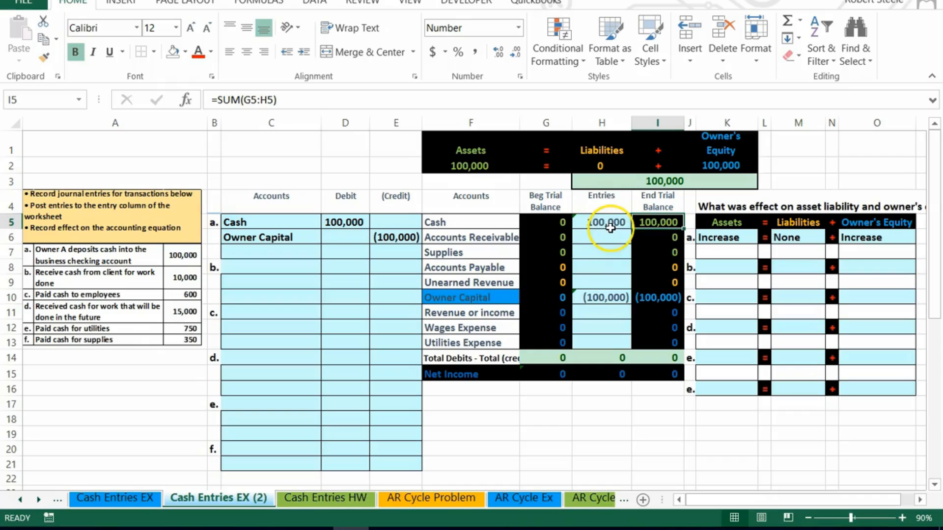
right_click(447, 222)
left_click(462, 232)
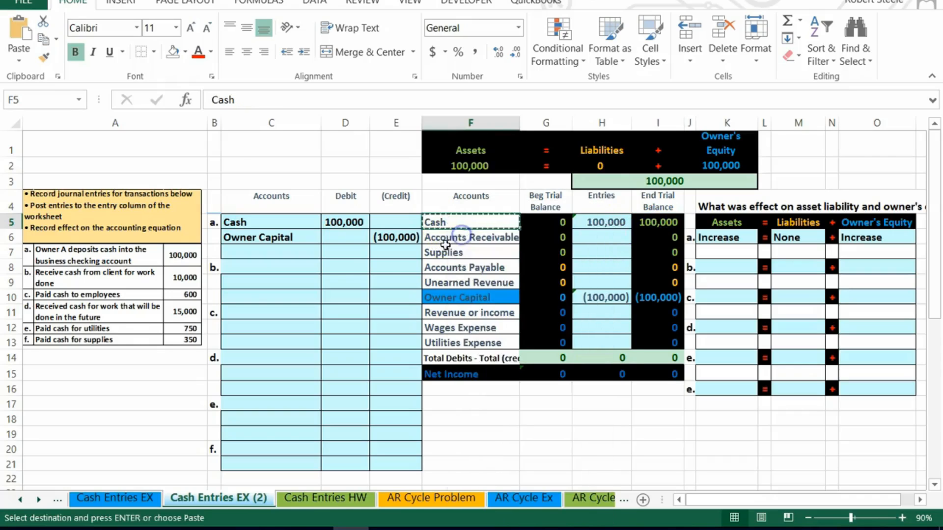
left_click(251, 266)
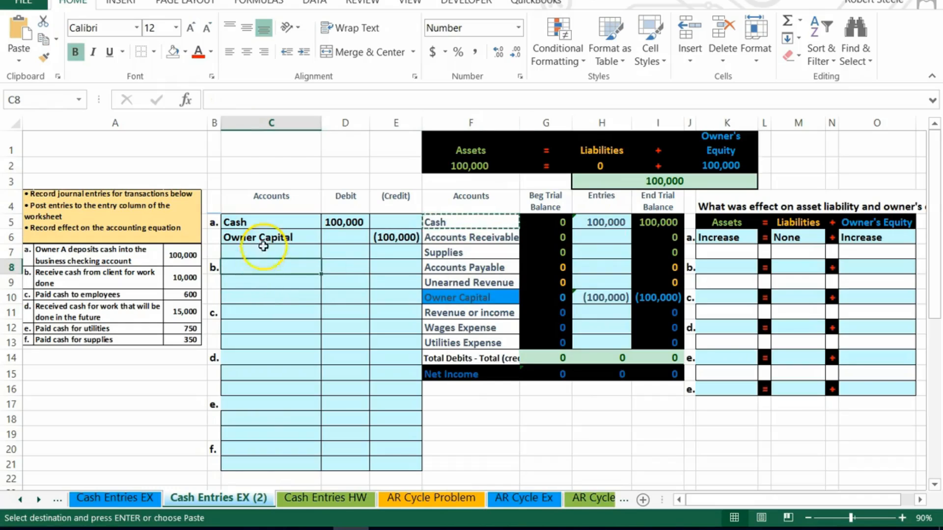
right_click(255, 264)
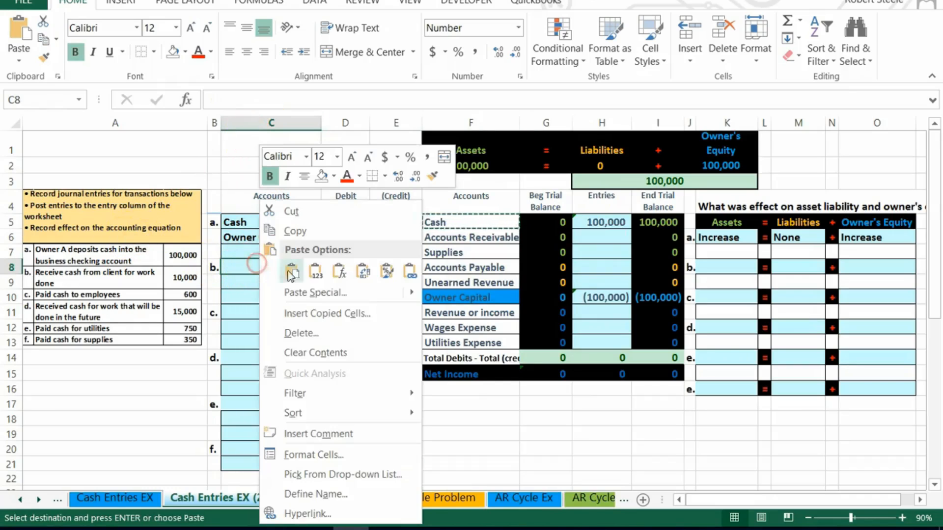
left_click(292, 273)
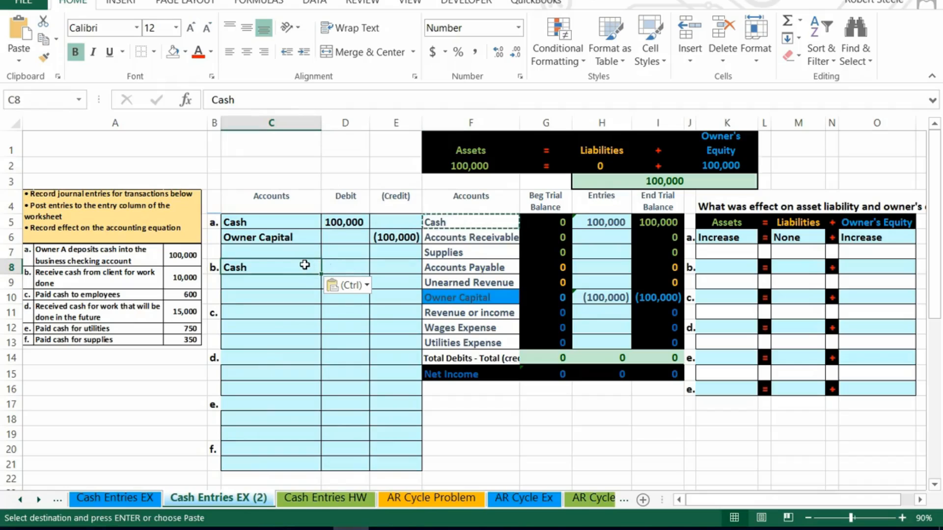
- Enter a debit of 10,000 for Cash in D8 and a credit of -10000 on the next row in E9
left_click(294, 265)
left_click(340, 261)
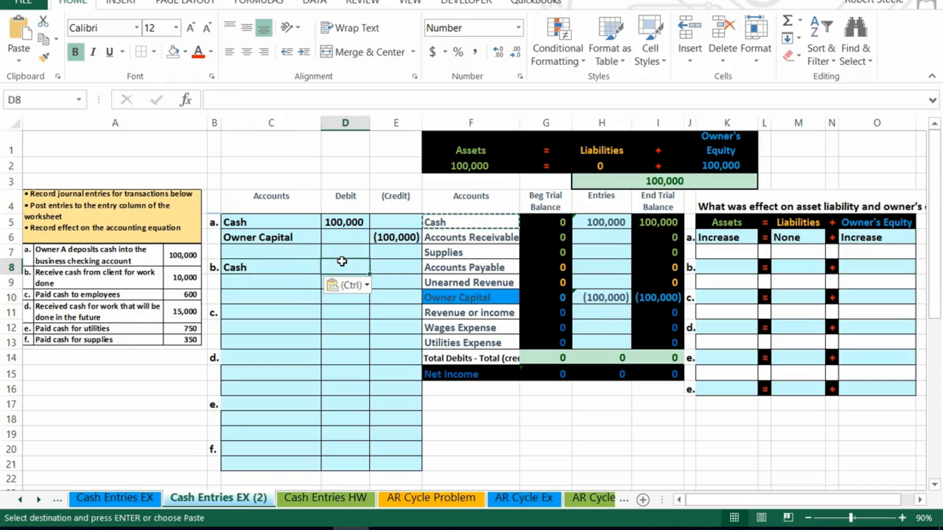
type("10,")
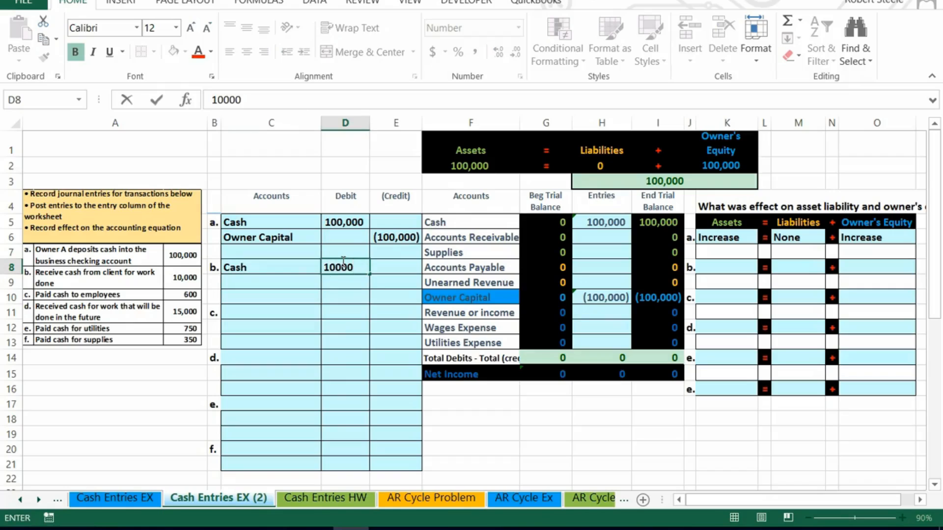
type("000")
key("Return")
key("Right")
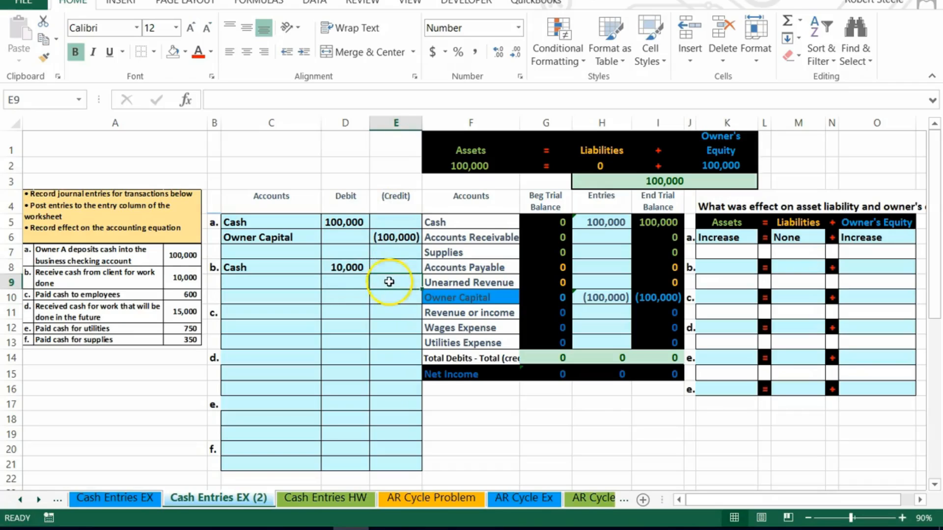
type("-10000")
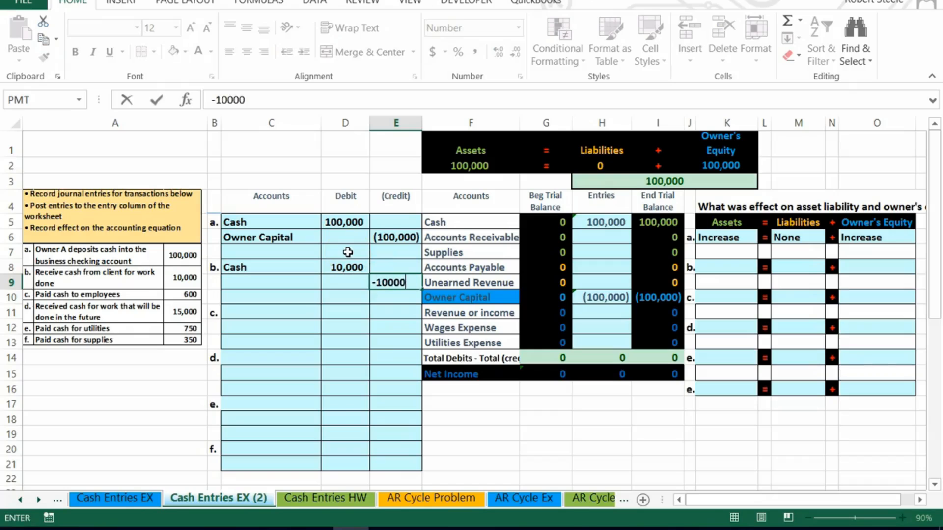
key("Return")
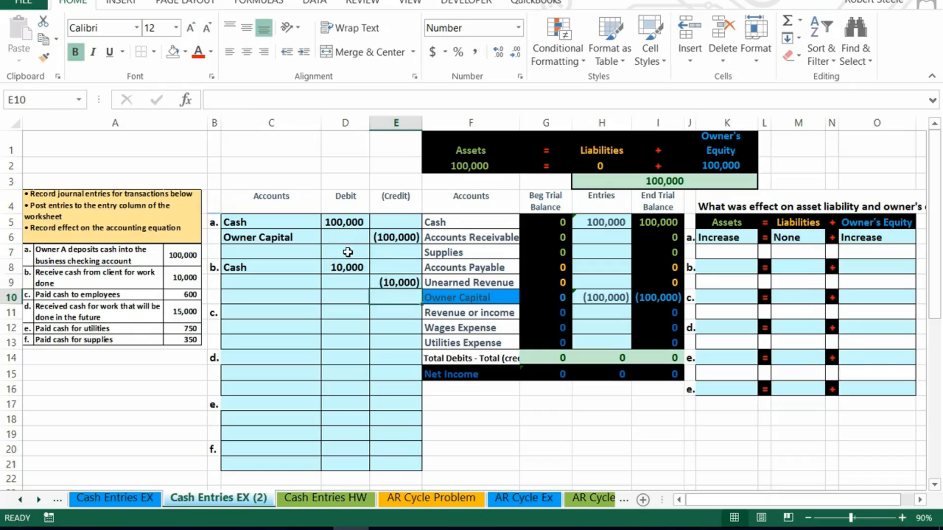
- Copy the Revenue or income account name from the trial balance into cell C9 as journal entry b's credit account
left_click(258, 285)
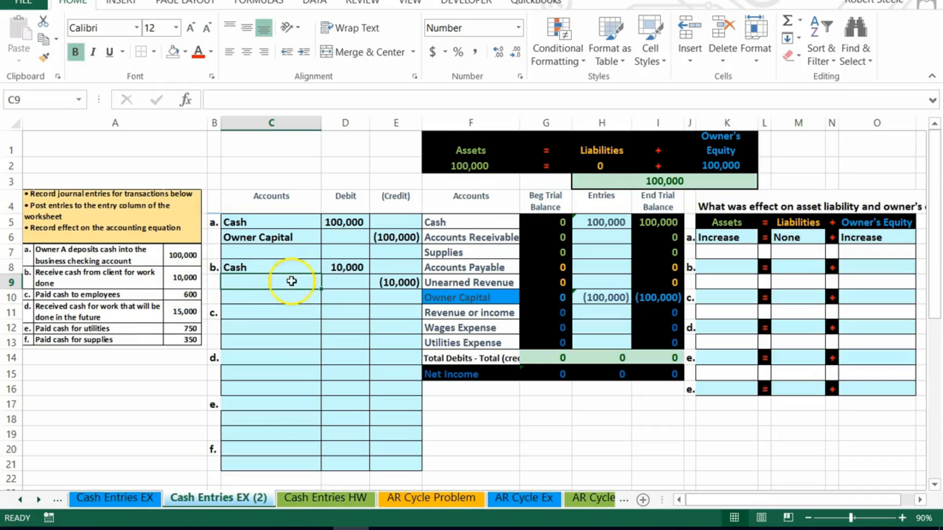
left_click_drag(464, 224, 647, 343)
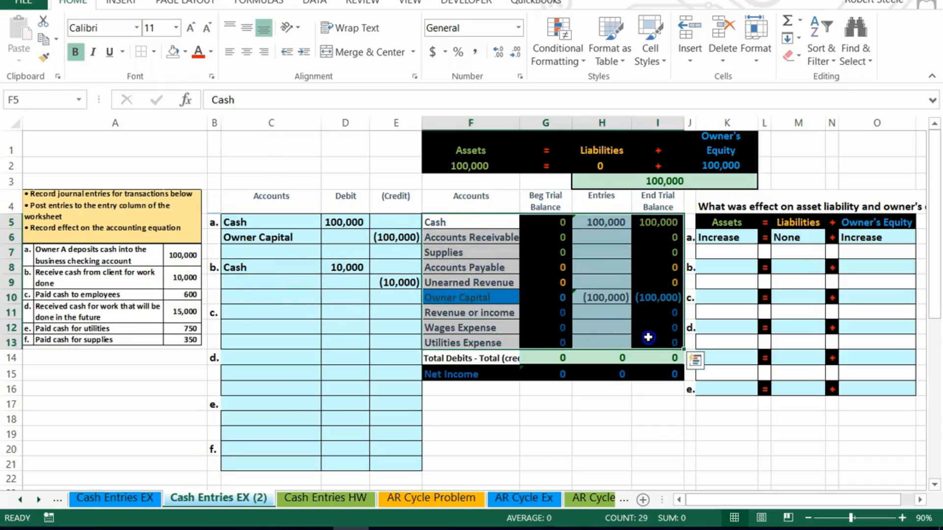
left_click(480, 317)
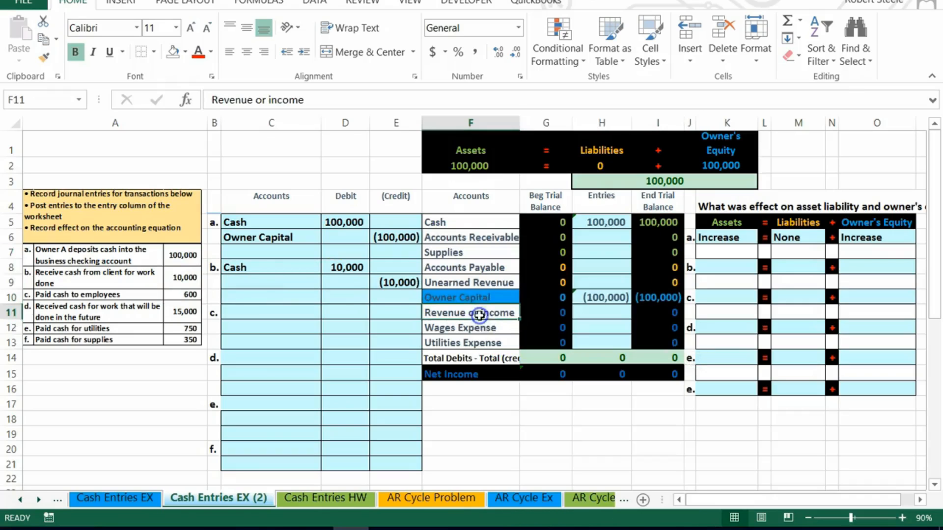
left_click_drag(447, 310, 648, 311)
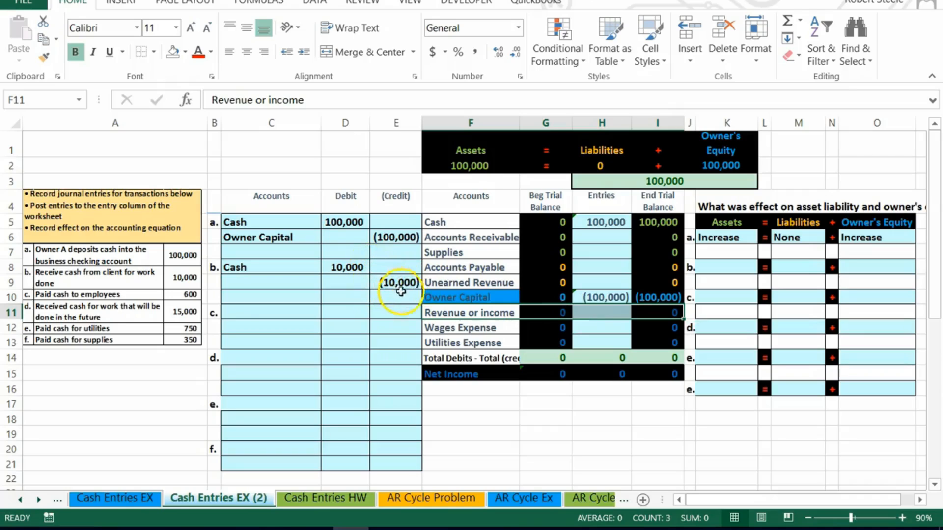
left_click(453, 313)
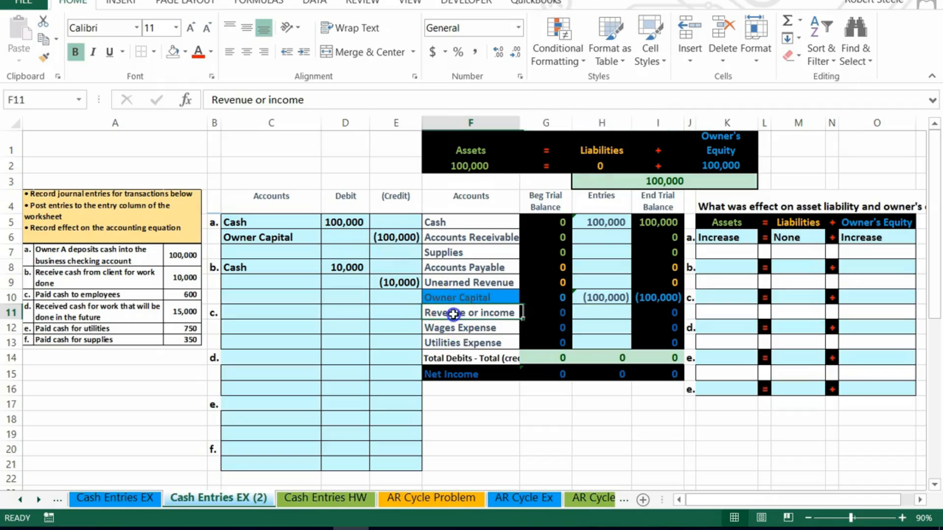
right_click(452, 313)
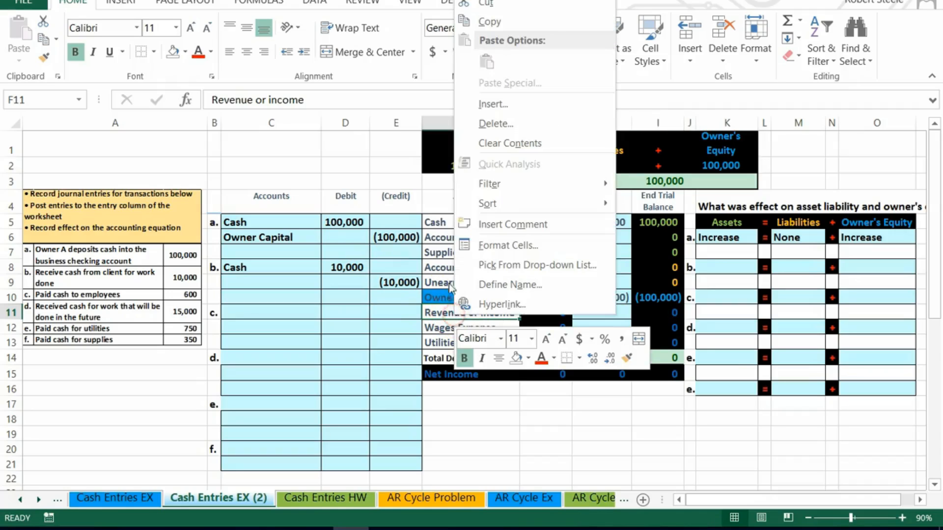
left_click(496, 24)
left_click(257, 278)
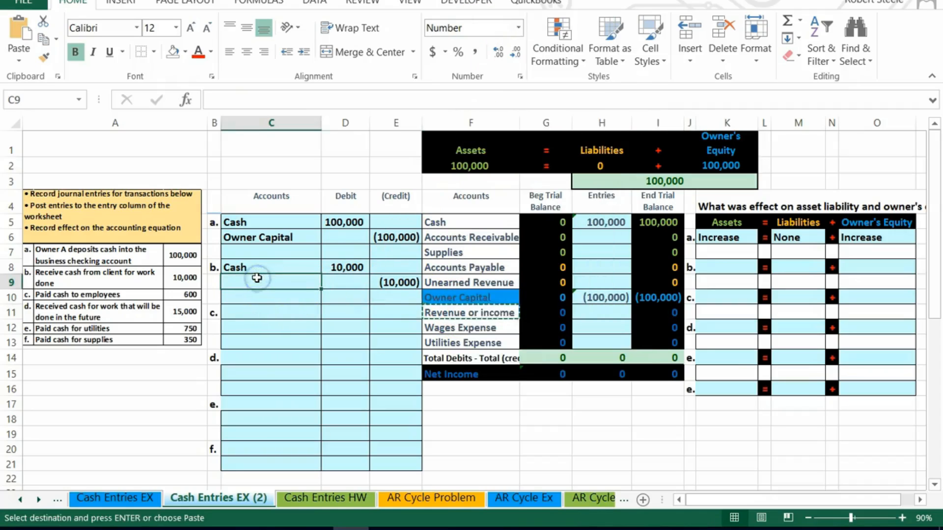
right_click(256, 278)
left_click(313, 272)
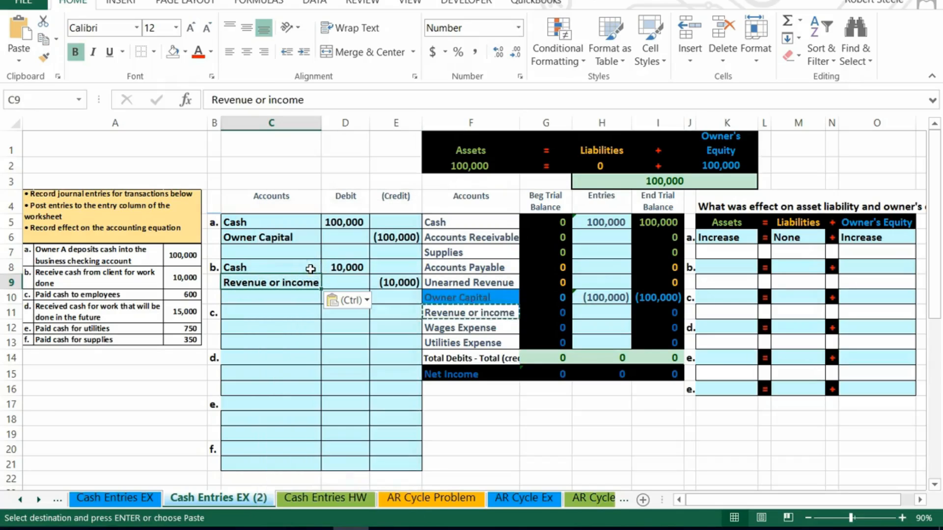
- Post transaction b's debit to Cash in the Entries column by extending the formula in H5 to =D5+D8
left_click_drag(283, 268, 387, 275)
left_click(454, 217)
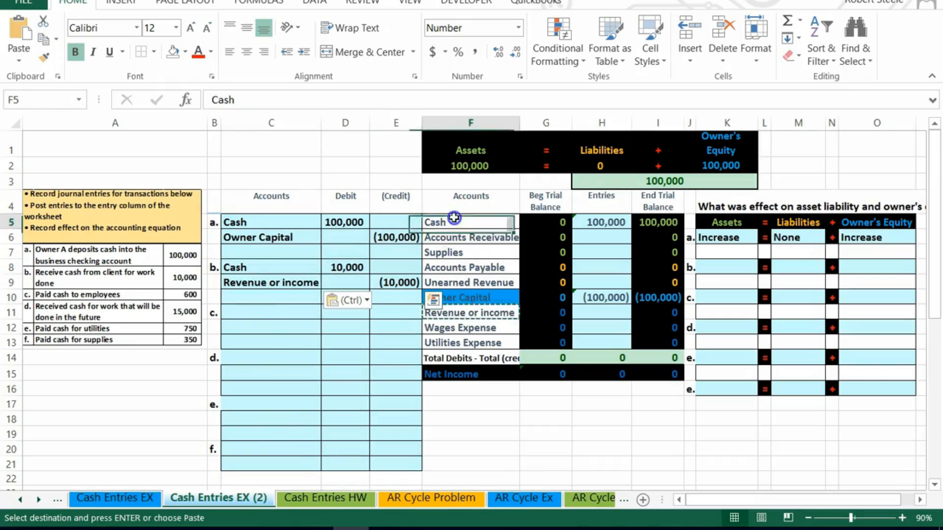
left_click(469, 313)
left_click(598, 222)
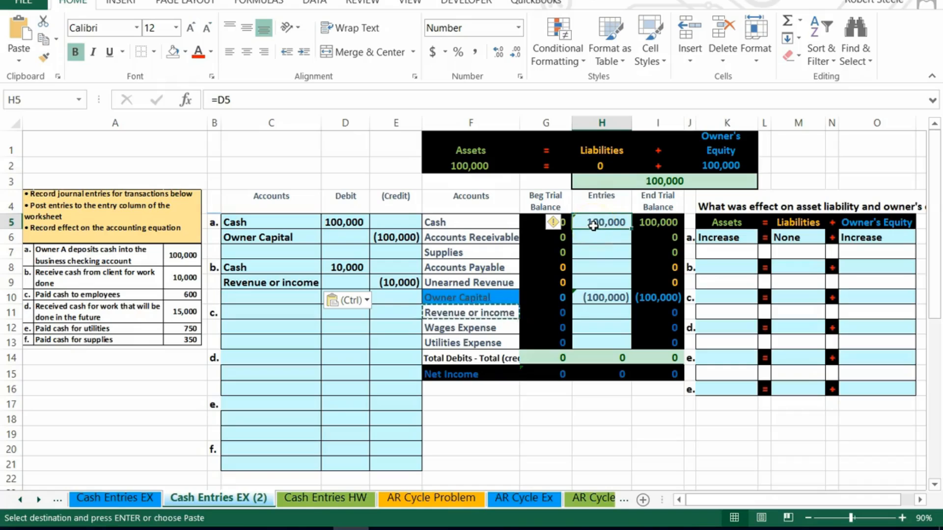
double_click(594, 224)
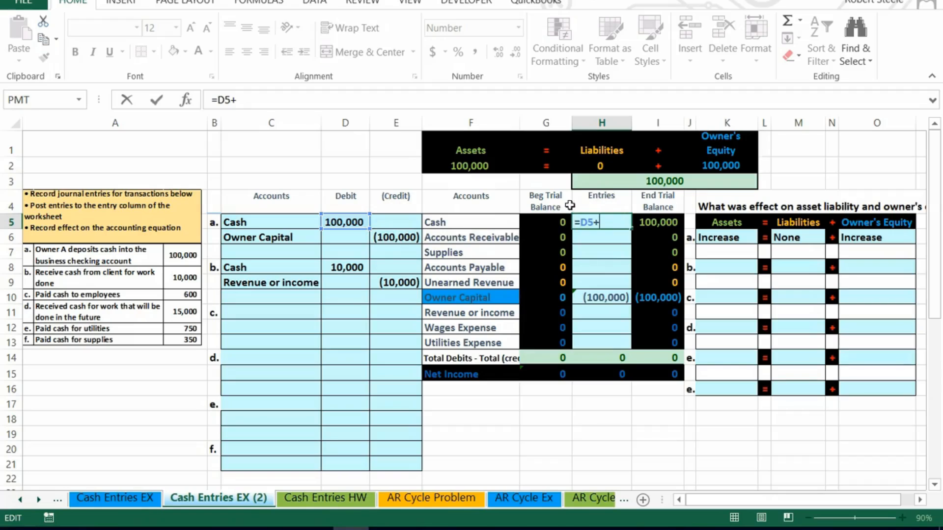
left_click(333, 267)
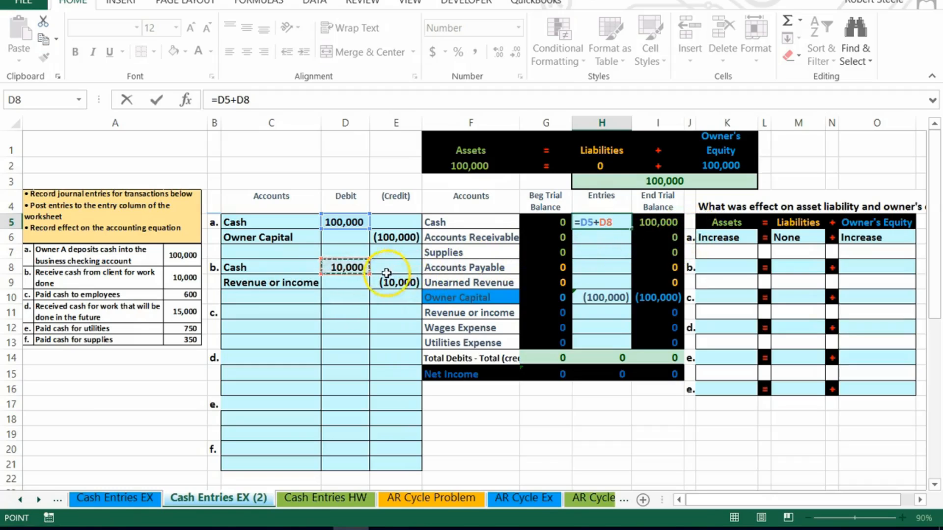
key("Return")
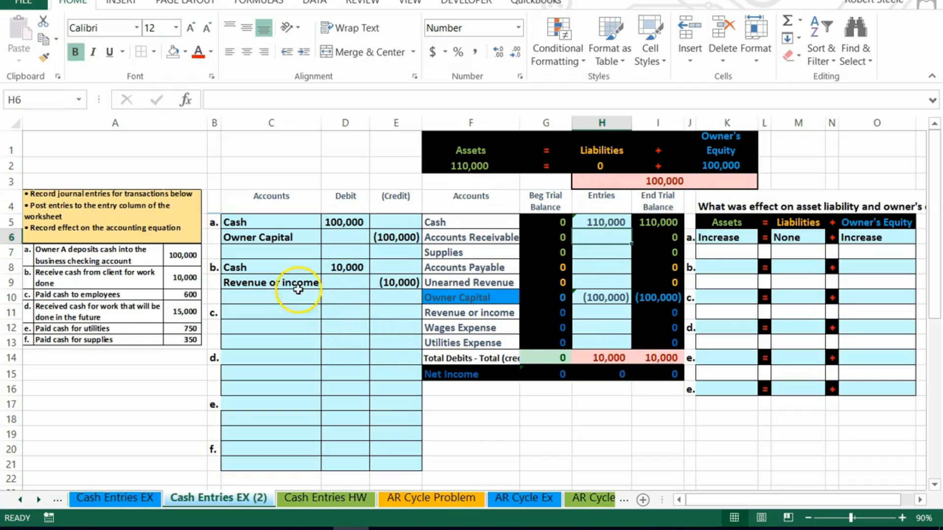
- Post transaction b's credit to Revenue or income in the Entries column with the formula =E9 in H11
left_click(596, 313)
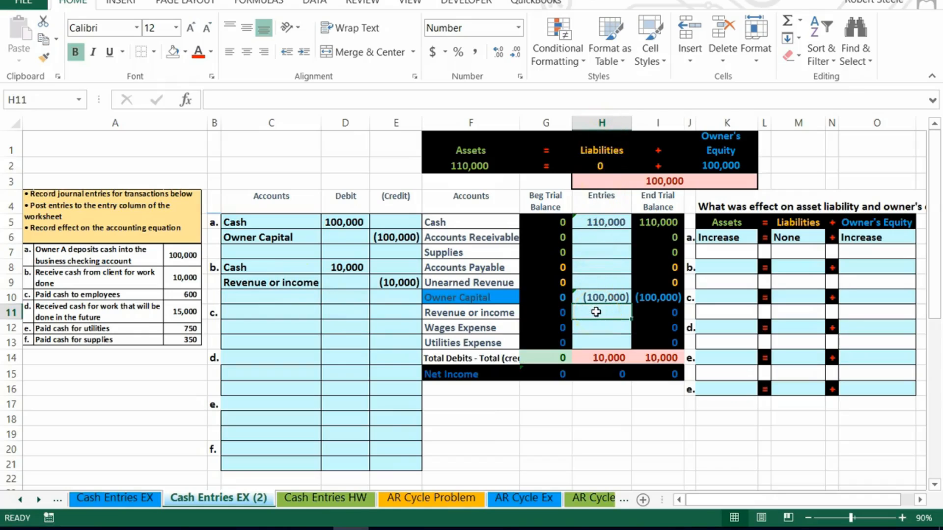
type("=")
left_click(397, 283)
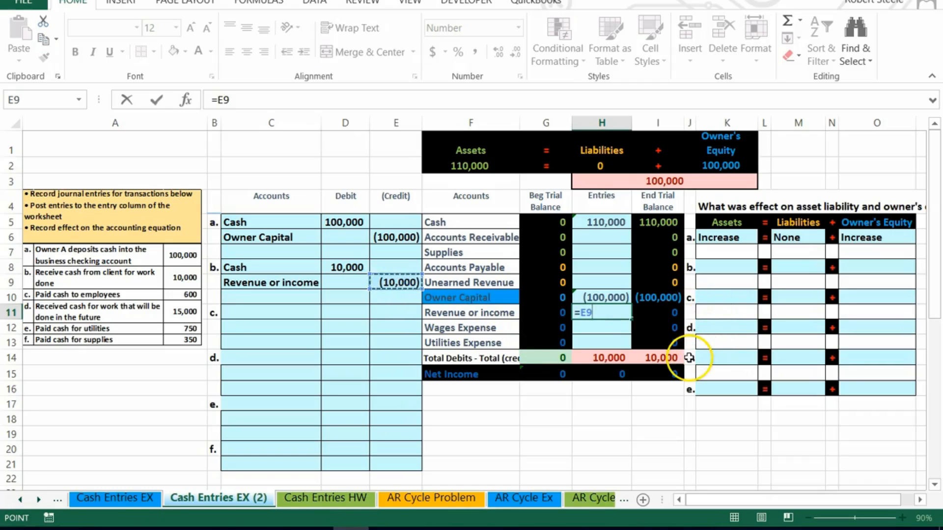
key("Return")
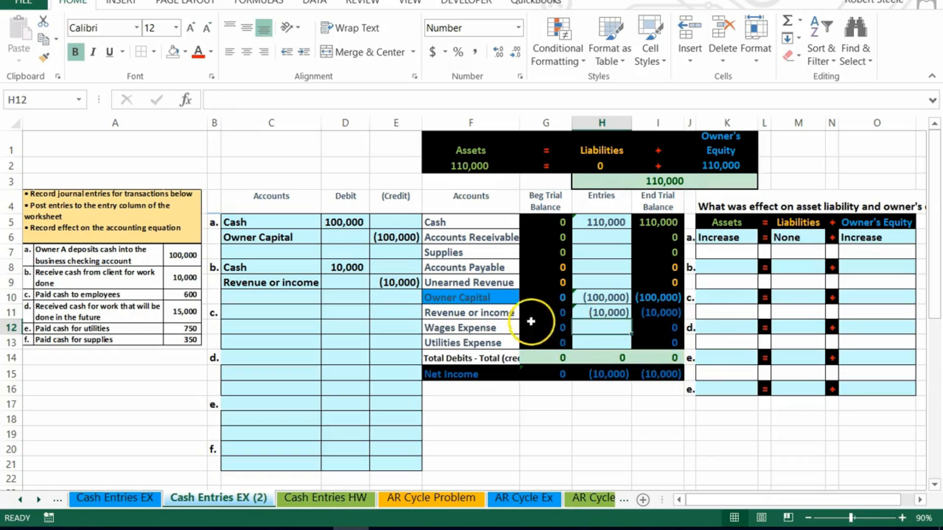
- Check the formulas behind the ending balance of Revenue or income and the Net Income total in the End Trial Balance column
left_click(649, 312)
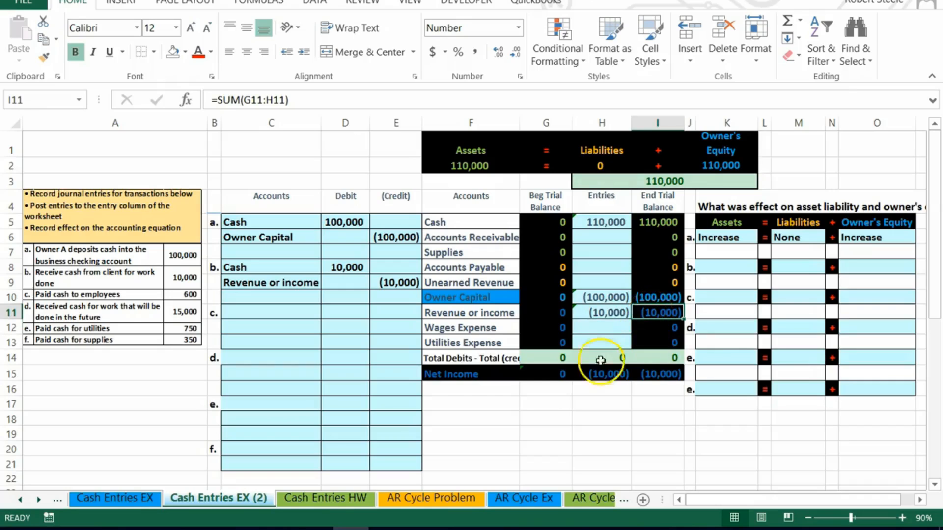
double_click(653, 374)
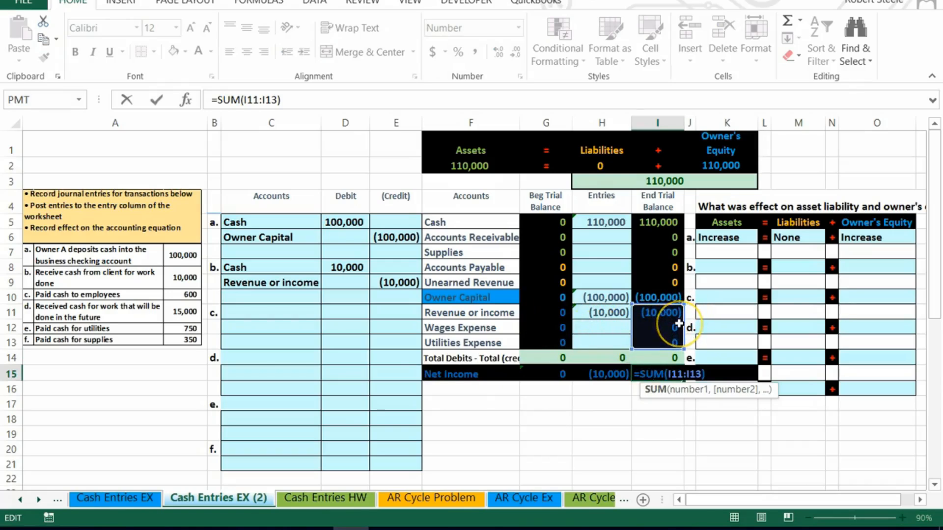
key("Return")
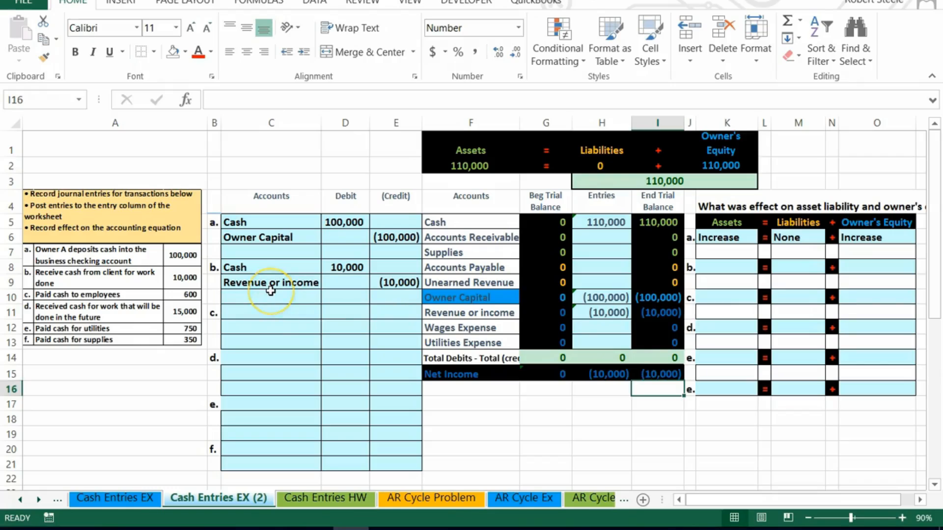
- Clear transaction b's amounts in D8:E9 to compare total assets without them, and undo the clearing
left_click(712, 266)
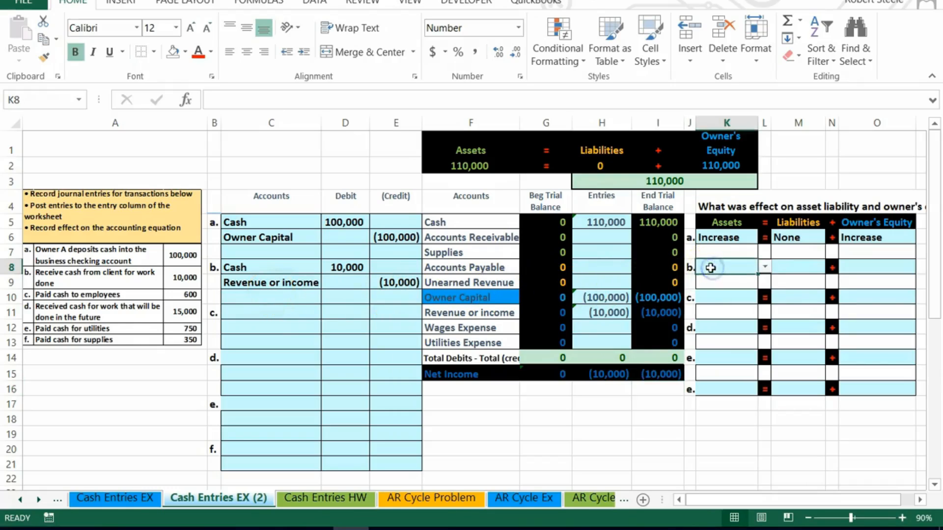
left_click_drag(340, 273, 391, 278)
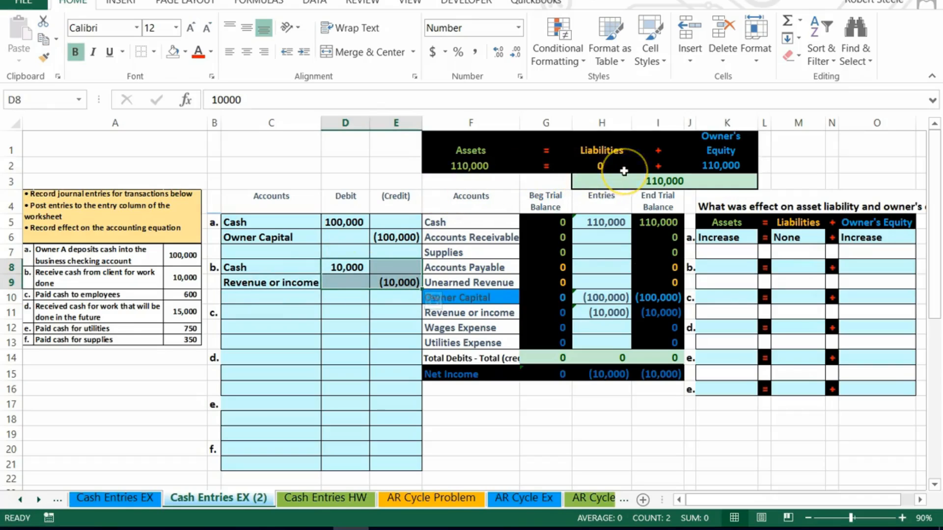
key("Delete")
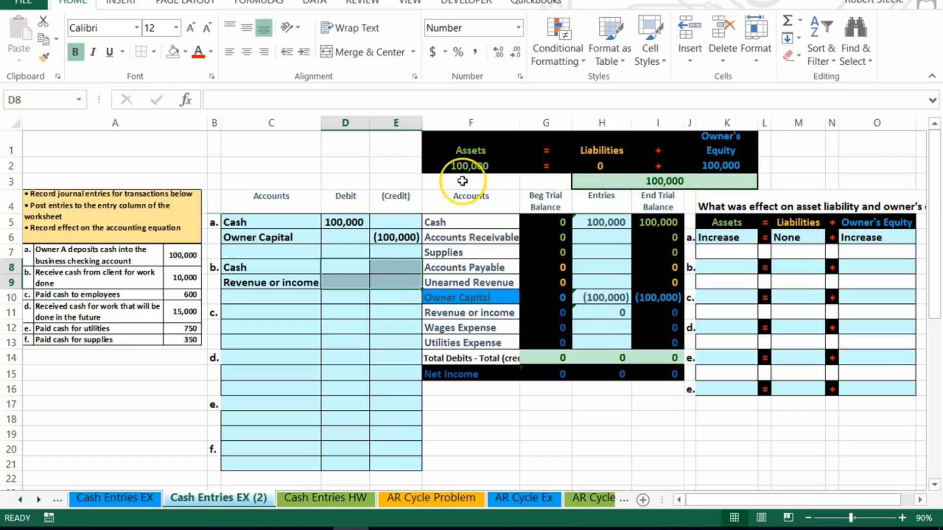
key("ctrl+z")
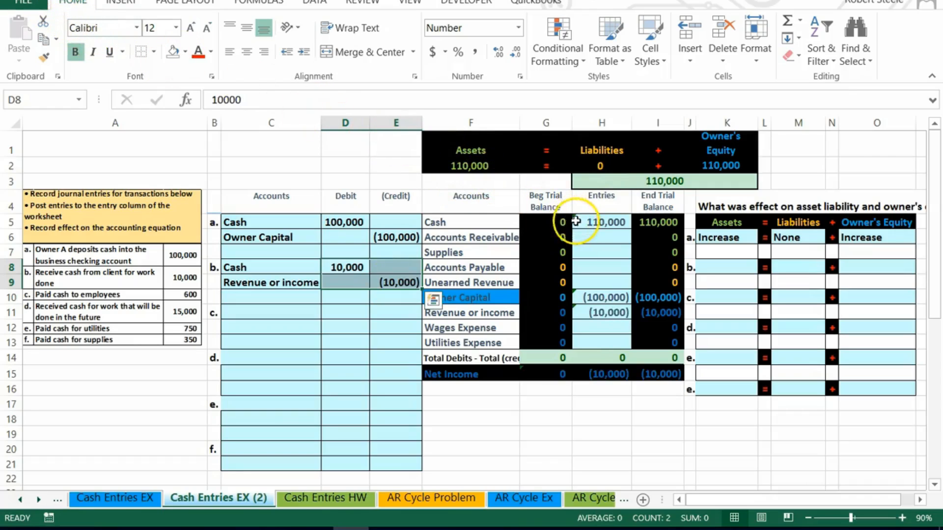
- Record transaction b's effect on the accounting equation as Increase for Assets and None for Liabilities
left_click(720, 264)
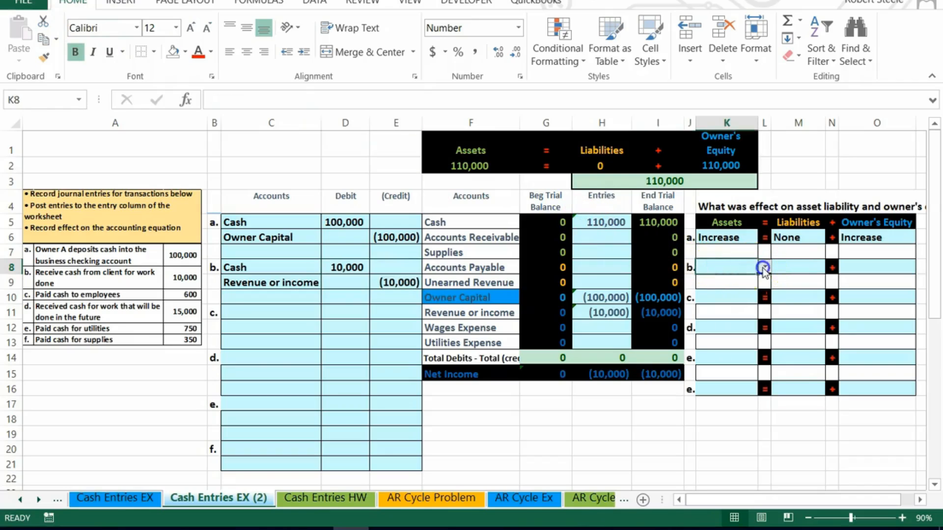
left_click(765, 266)
left_click(752, 286)
left_click_drag(604, 267, 658, 281)
left_click(795, 265)
left_click(831, 268)
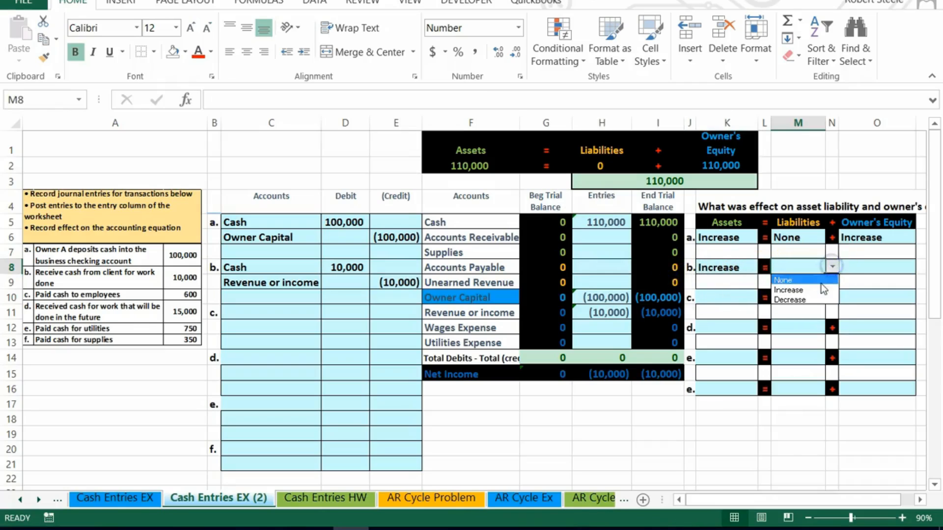
left_click(784, 280)
- Clear transaction b's debit and credit amounts again to compare owner's equity without them, and undo the deletion
left_click(854, 266)
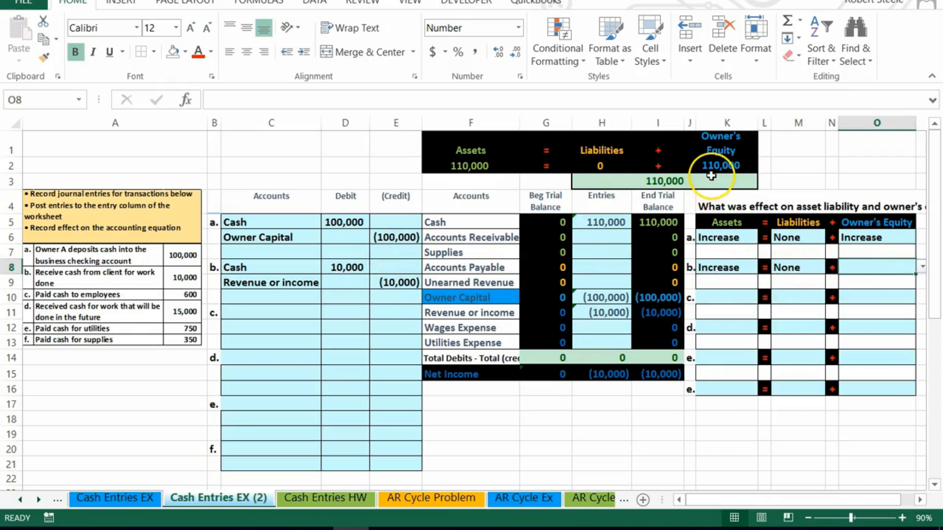
left_click_drag(351, 267, 387, 283)
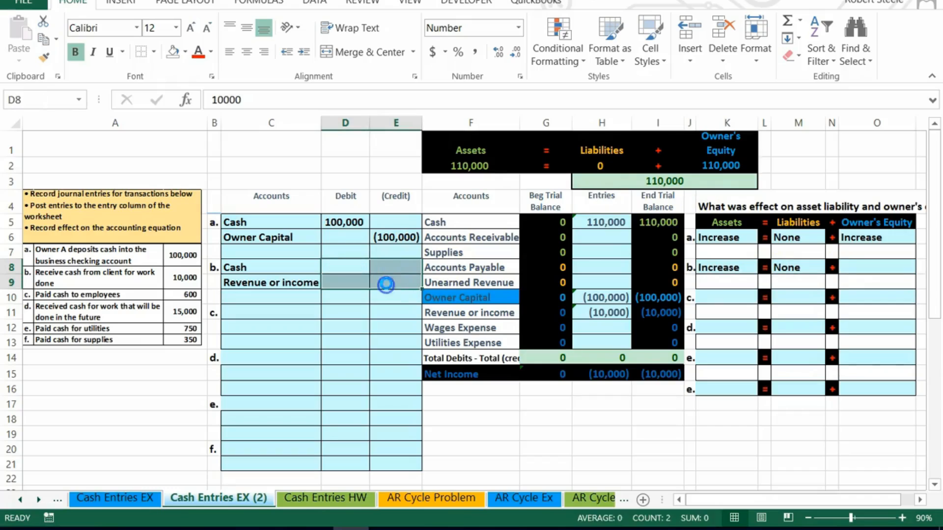
key("Delete")
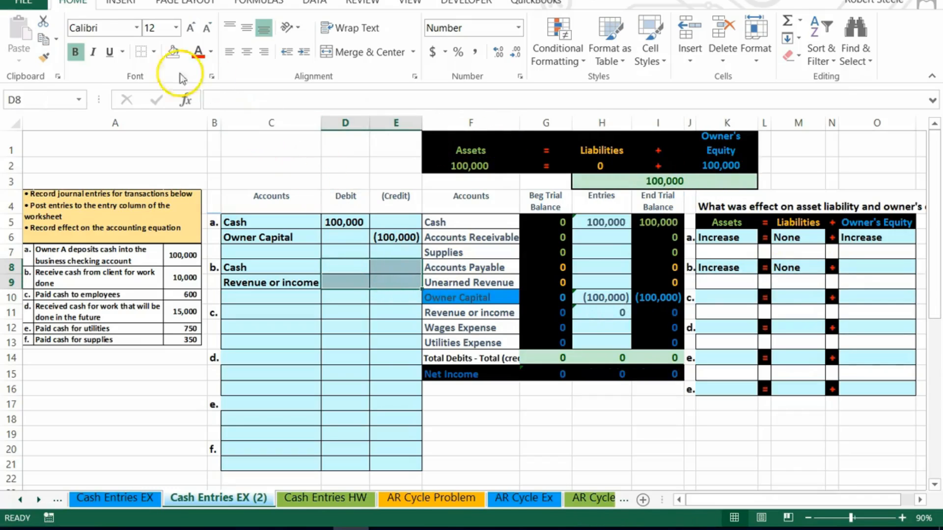
key("ctrl+z")
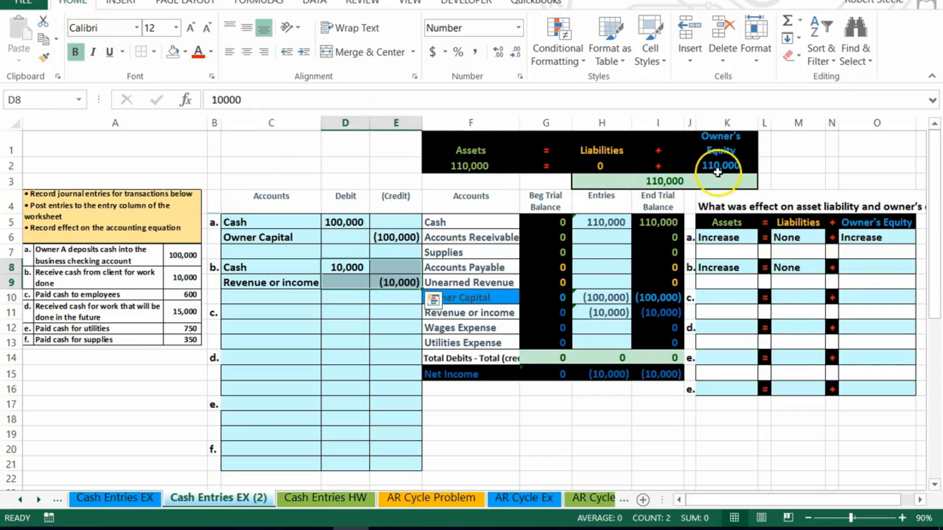
- Record transaction b's effect on Owner's Equity as Increase
left_click(860, 267)
left_click(922, 268)
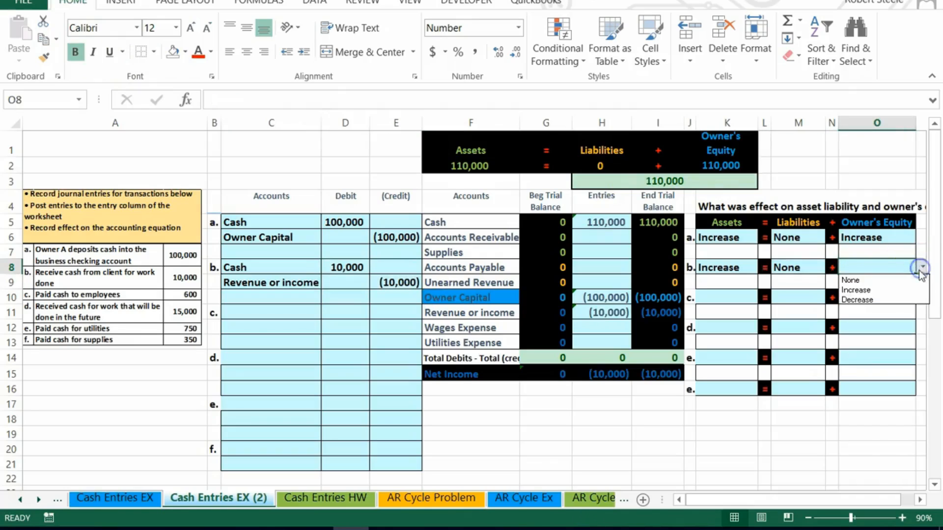
left_click(907, 286)
- Check the ending Net Income formula and the combined ending balances of Owner Capital and Revenue or income
left_click(678, 343)
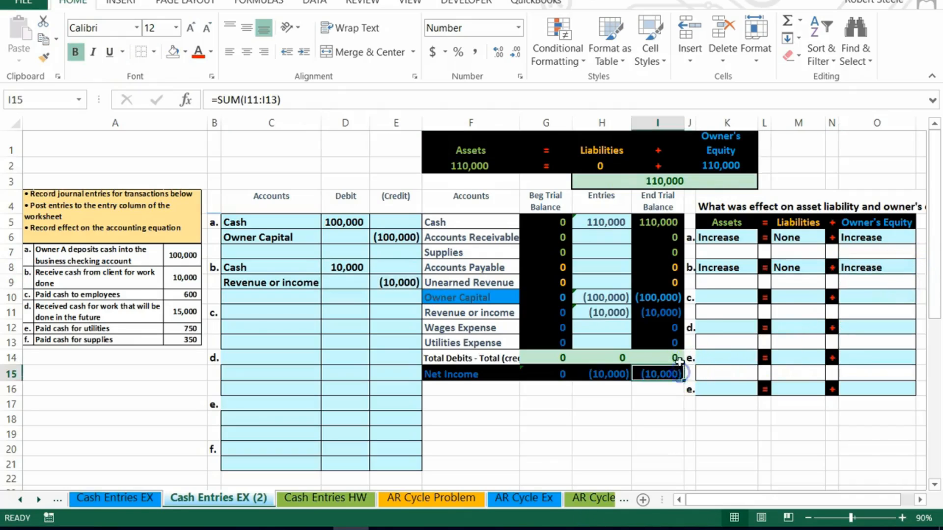
left_click(668, 297)
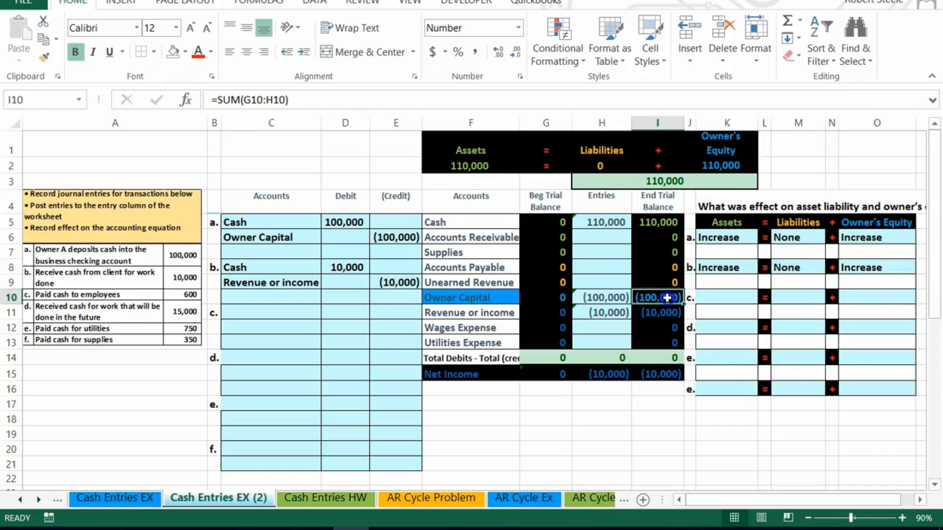
left_click_drag(667, 298, 666, 314)
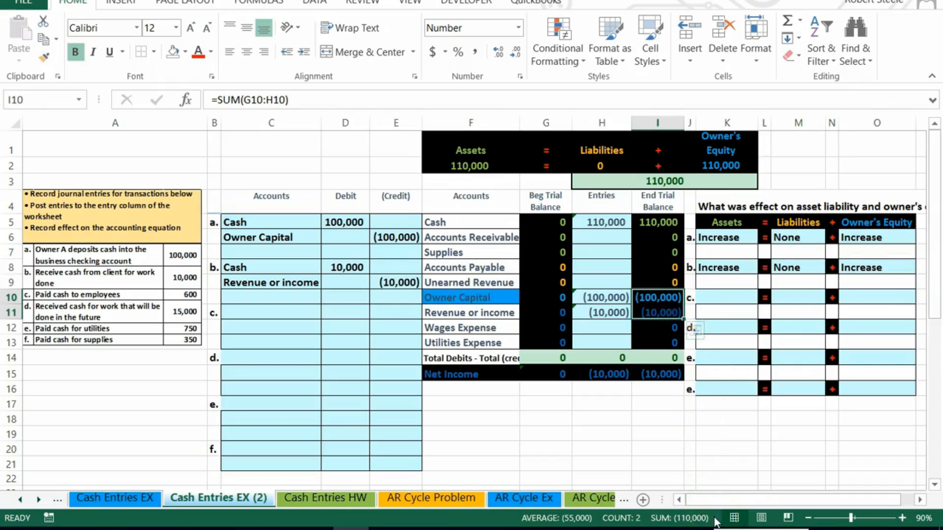
left_click(675, 447)
- Review the Cash row of the trial balance and the formula behind its ending balance
left_click(470, 268)
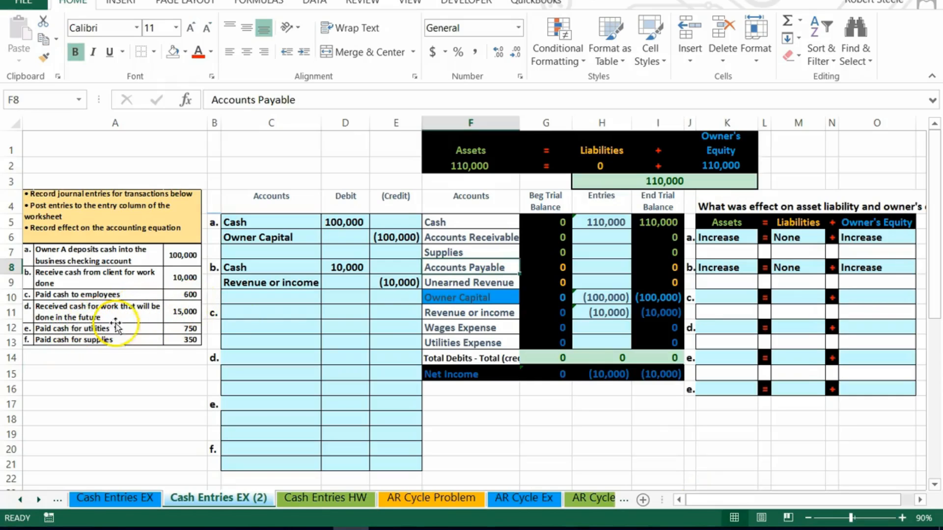
left_click_drag(449, 222, 640, 225)
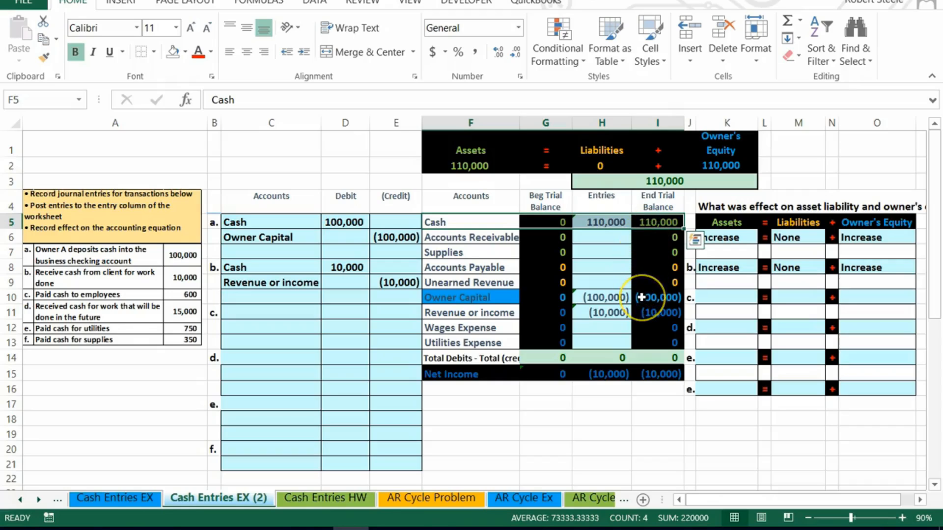
left_click(644, 222)
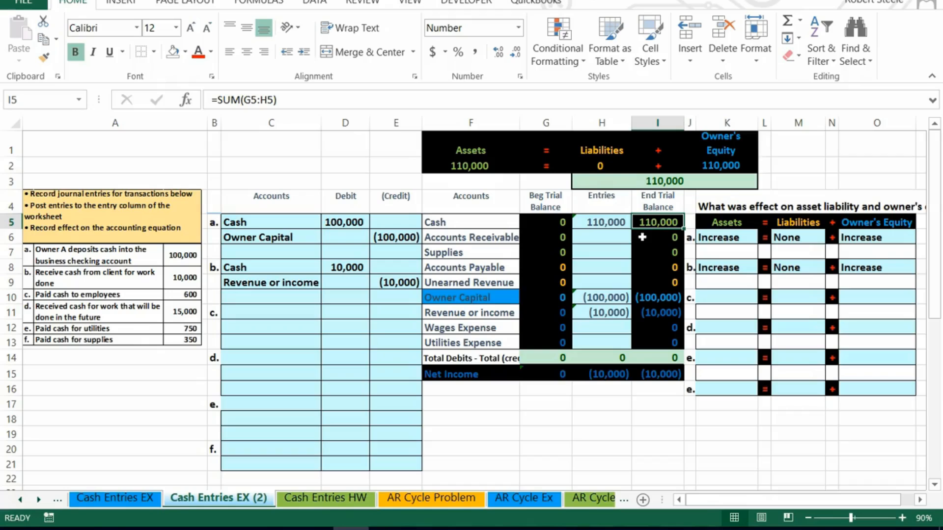
- Copy the Cash account name from the trial balance and paste it as a value into C12 as journal entry c's credit account
right_click(475, 222)
left_click(492, 231)
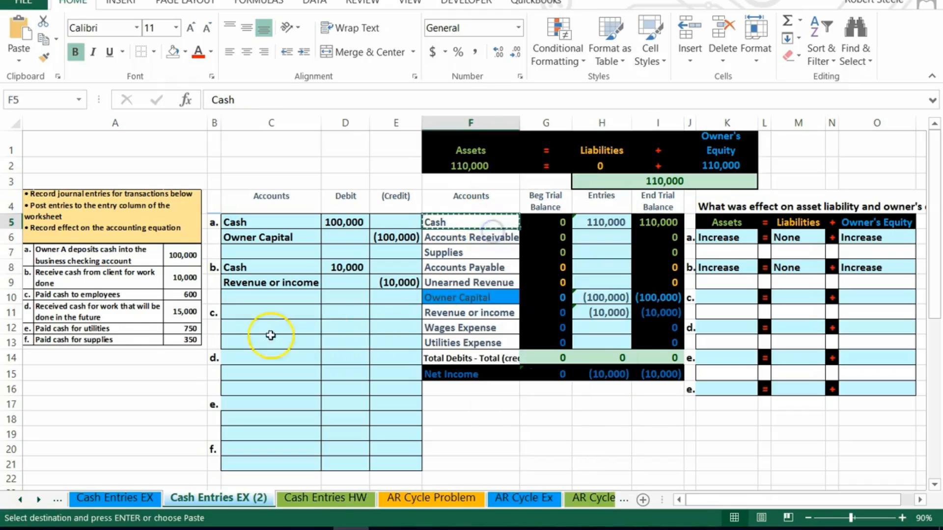
left_click(246, 322)
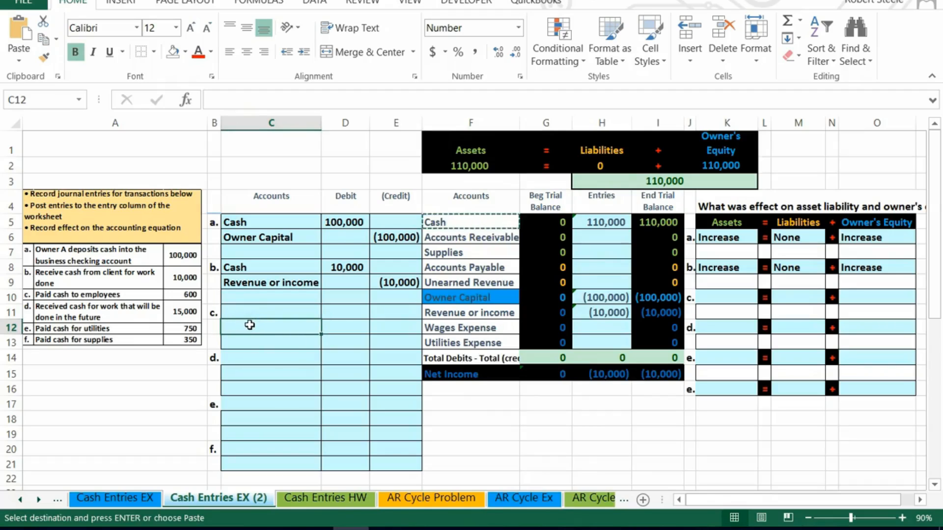
right_click(252, 325)
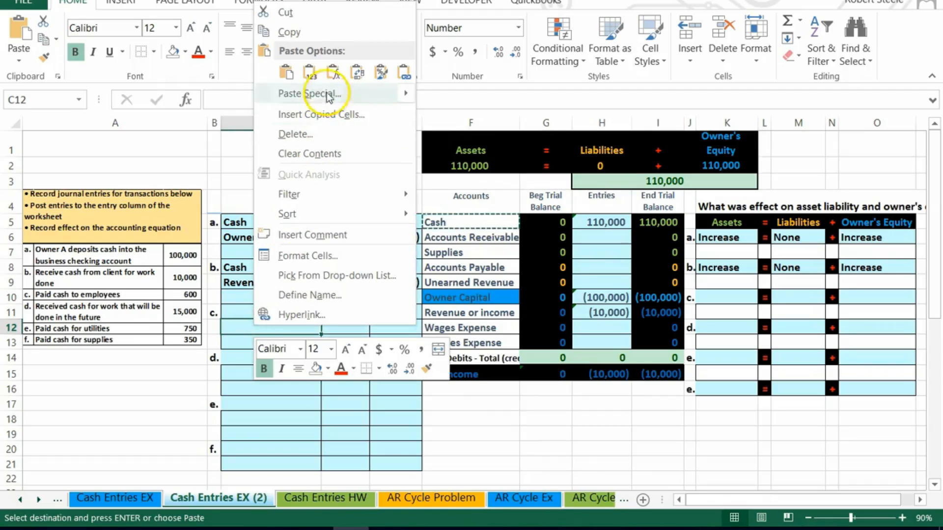
left_click(307, 74)
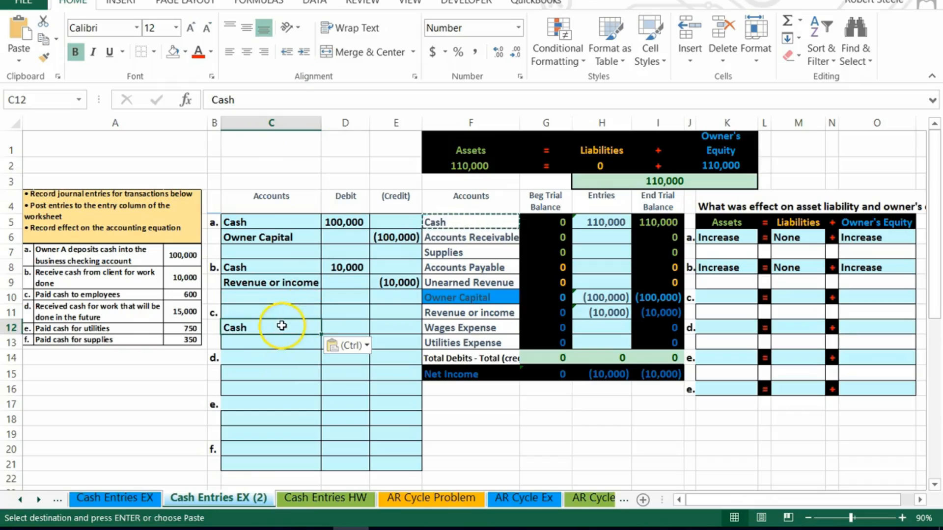
- Enter journal entry c's amounts: a credit of -600 in E12 and a debit of 600 in D11
left_click(387, 324)
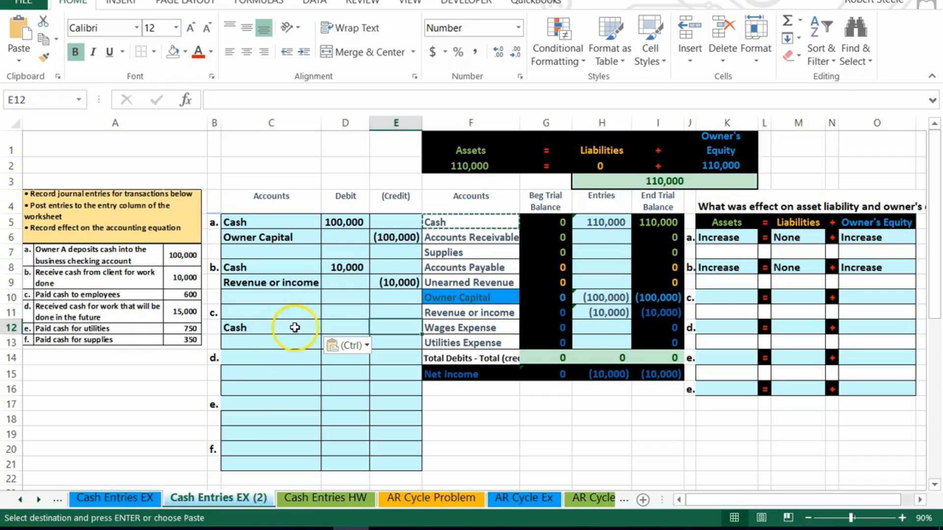
left_click(395, 325)
type("-")
type("600")
key("Return")
key("Up")
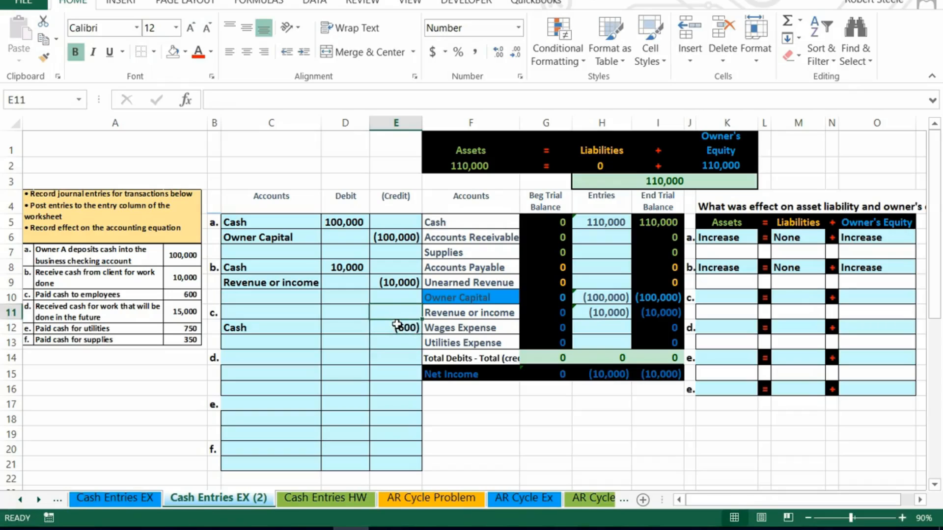
key("Left")
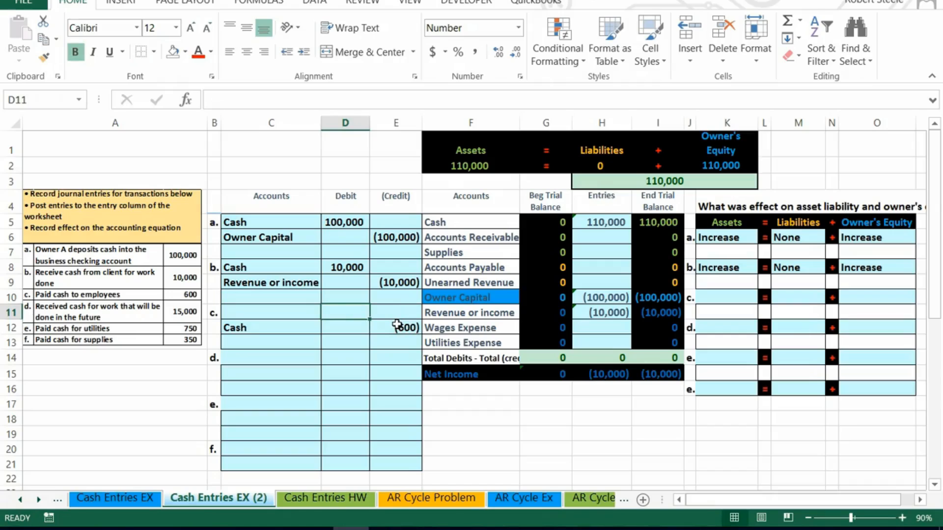
type("600")
key("Return")
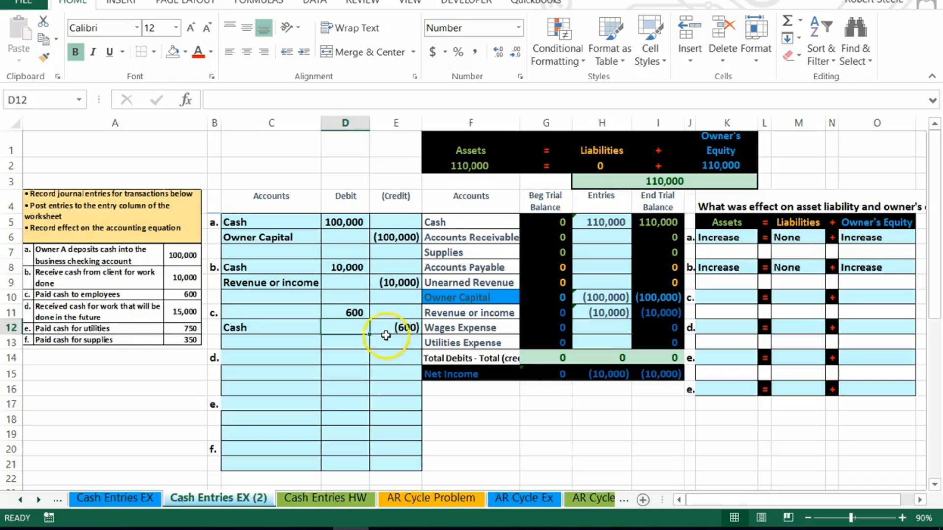
left_click(352, 314)
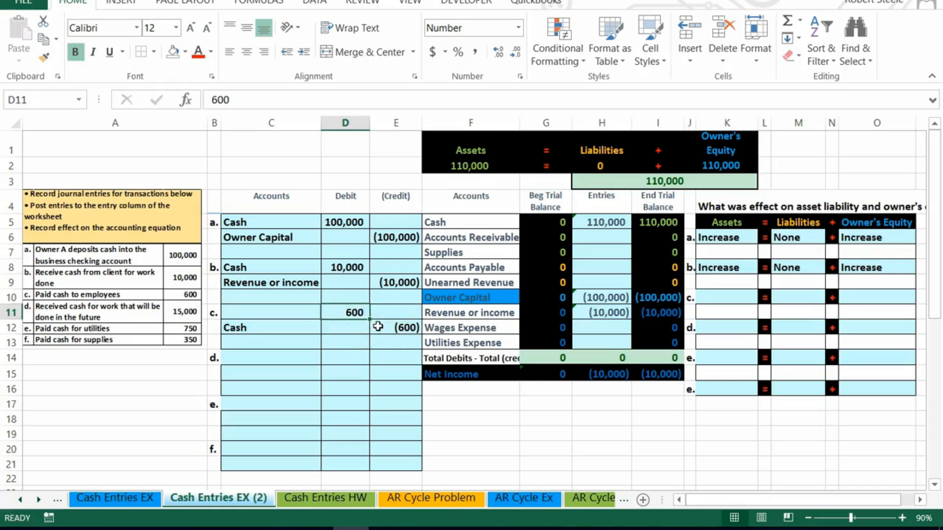